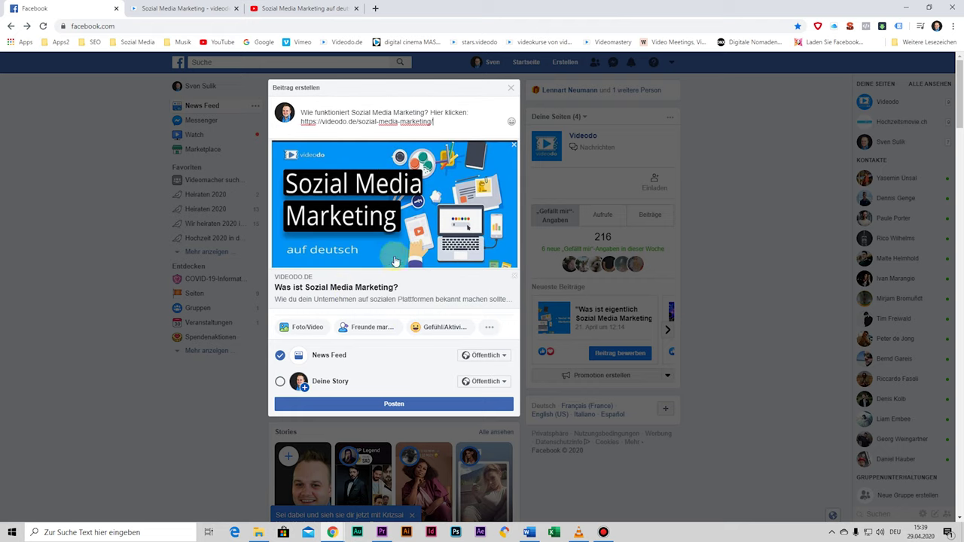
Step: Open the videodo.de post "Sozial Media Marketing" in the WordPress editor and expand its Yoast SEO social settings for Facebook
click(184, 8)
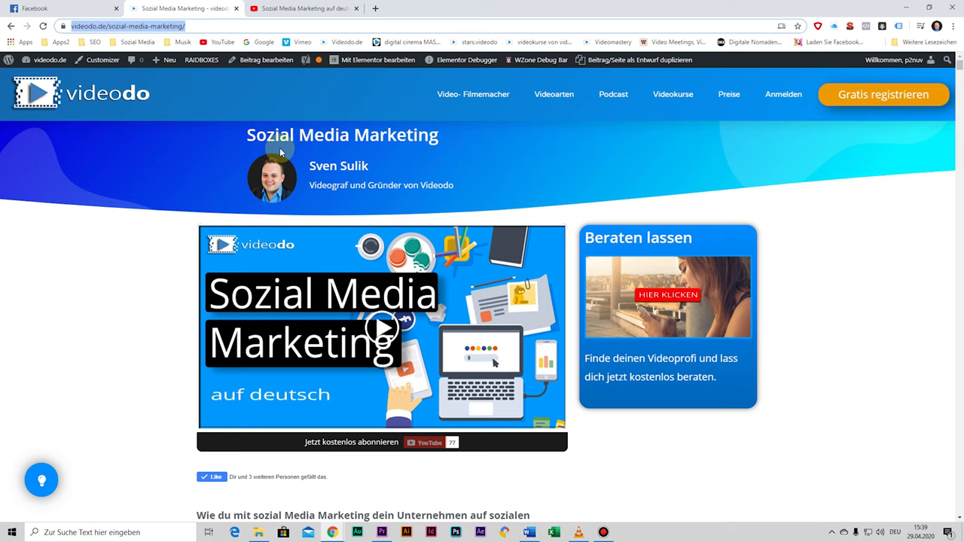
click(258, 65)
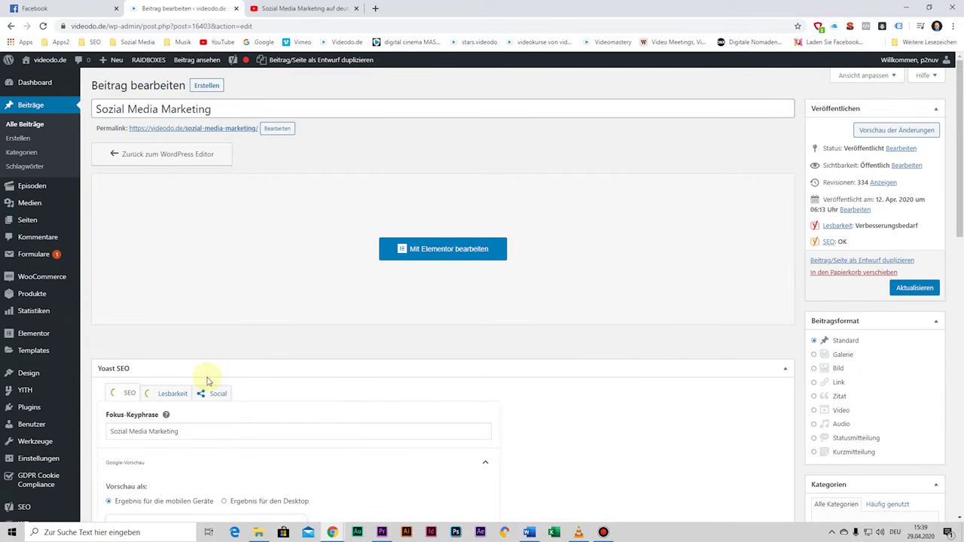
scroll(210, 373, down, 3)
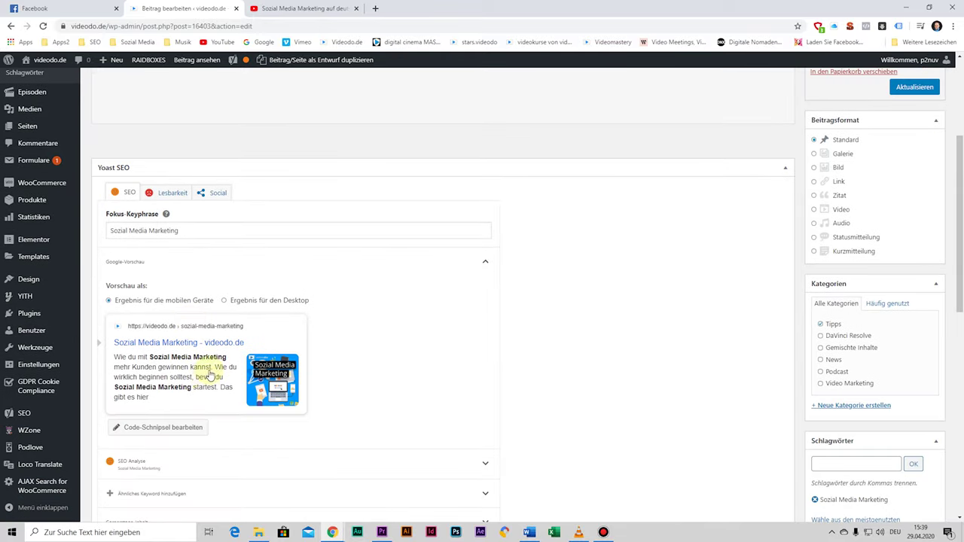
click(205, 196)
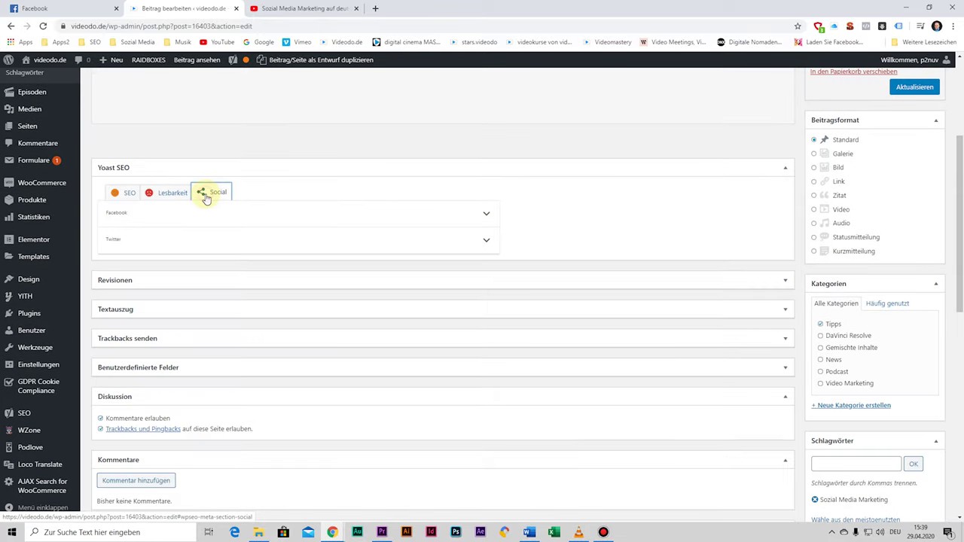
click(116, 217)
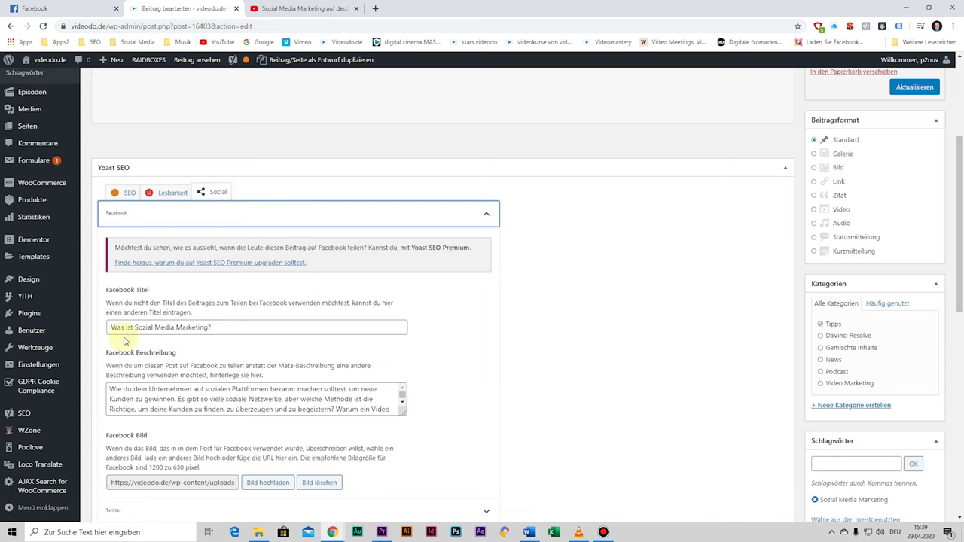
Step: Review the Facebook title, description and image fields in Yoast SEO and compare them with the link preview in the Facebook draft
scroll(175, 388, down, 1)
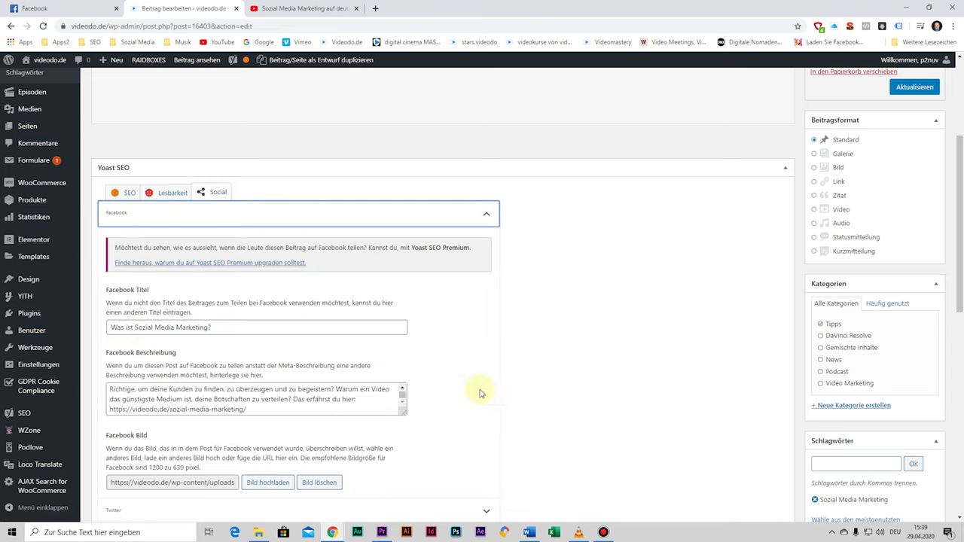
scroll(195, 357, down, 2)
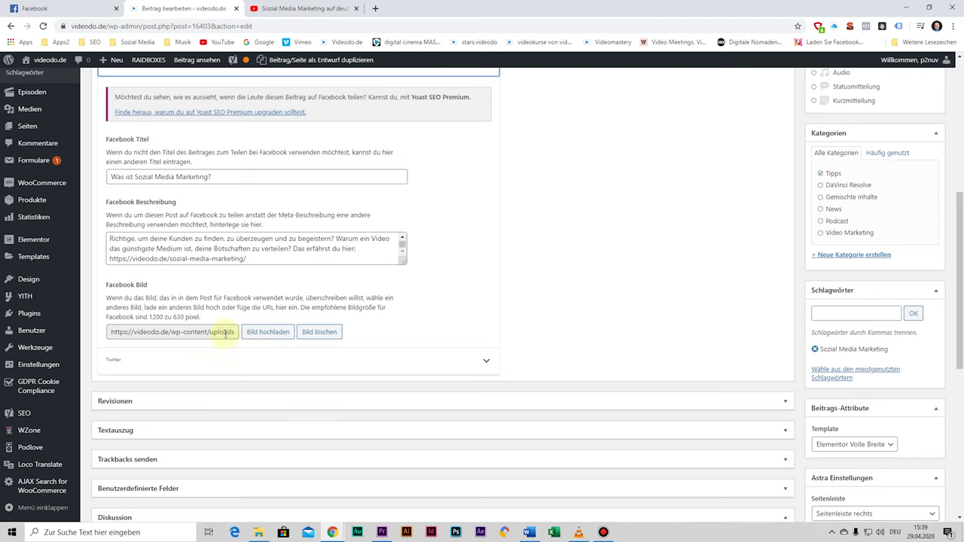
click(74, 9)
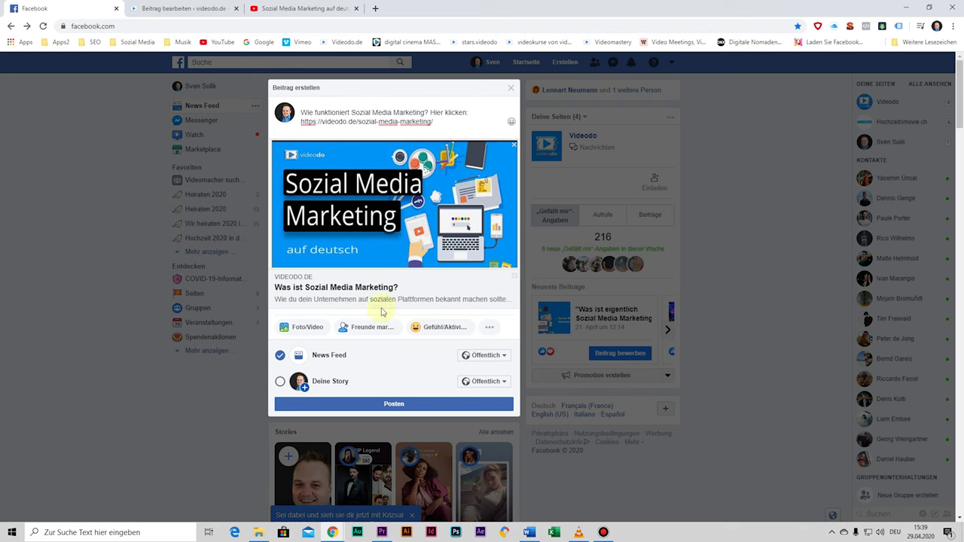
click(146, 6)
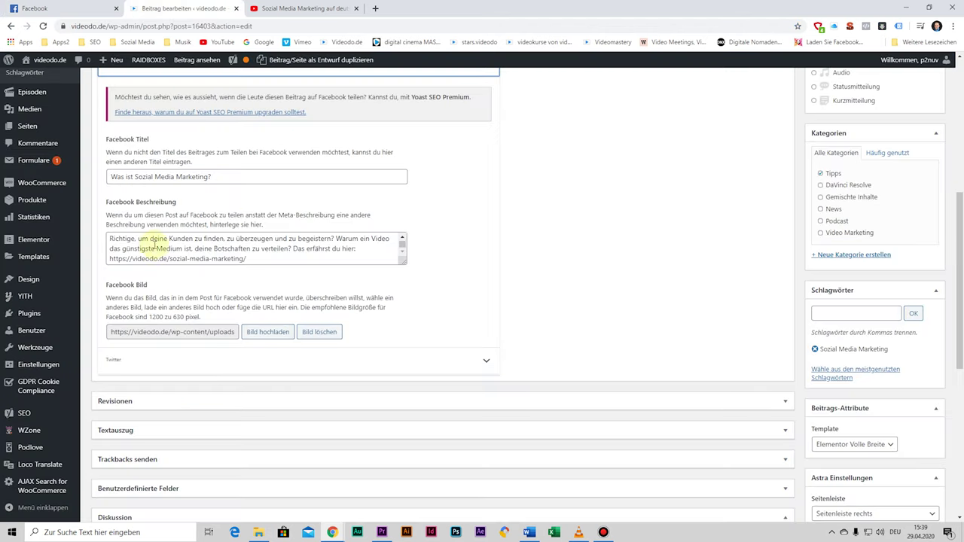
Step: Delete the link address from the text of the Facebook post draft, keeping "Wie funktioniert Sozial Media Marketing? Hier klicken:"
click(31, 9)
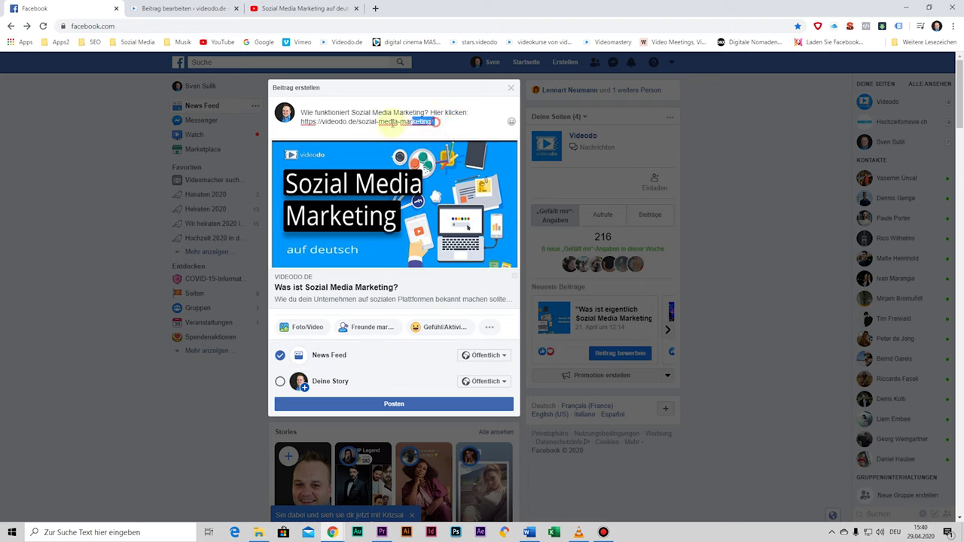
drag(392, 123, 298, 122)
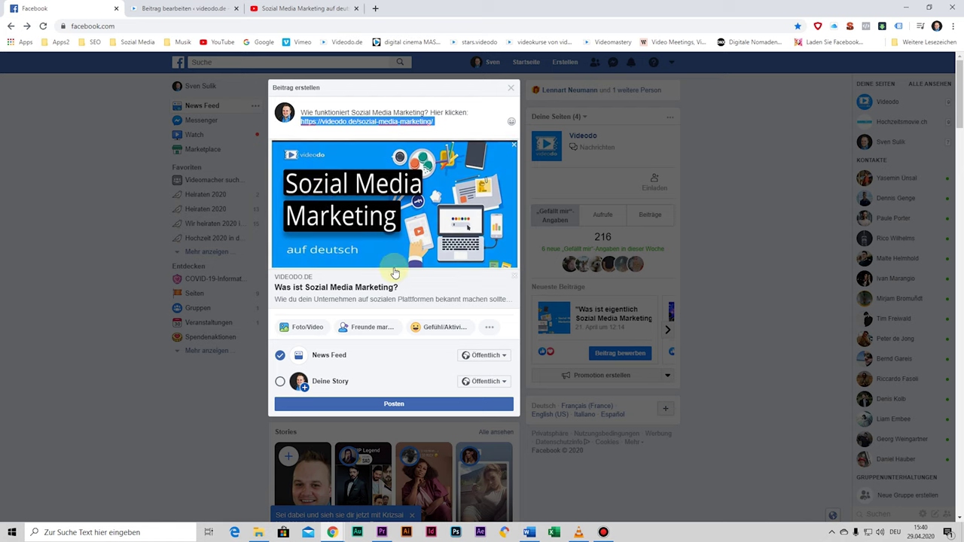
key(BackSpace)
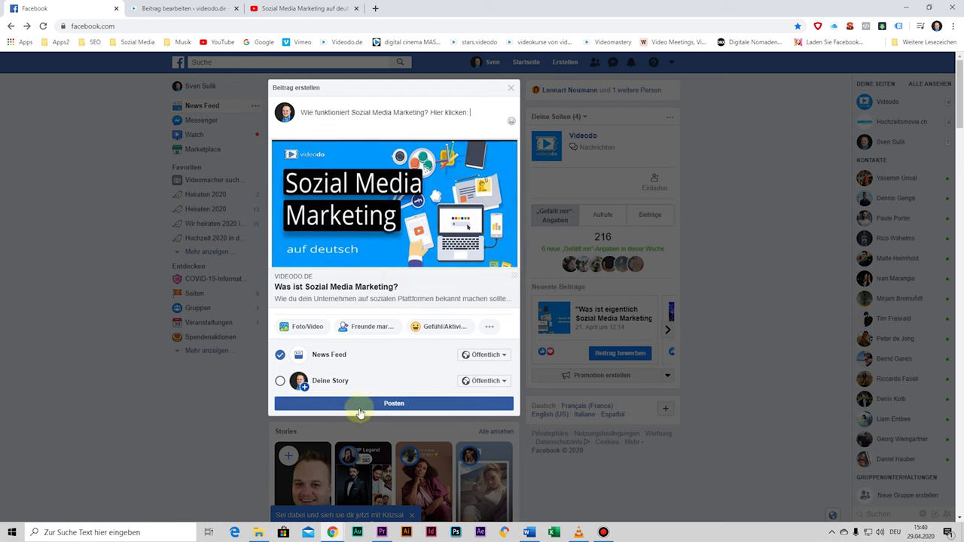
Step: Share the draft to the personal story as well as the News Feed and publish it
click(280, 381)
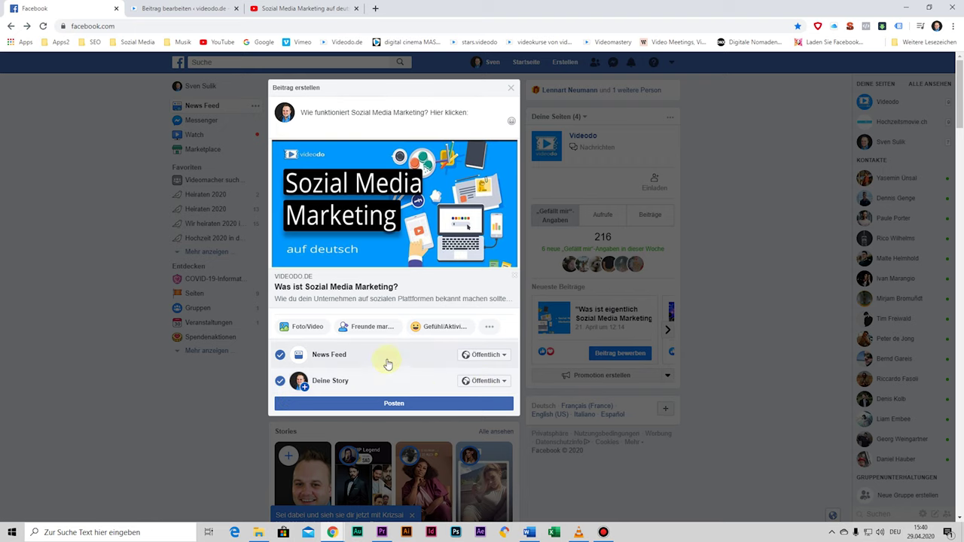
scroll(344, 361, down, 1)
scroll(316, 271, up, 1)
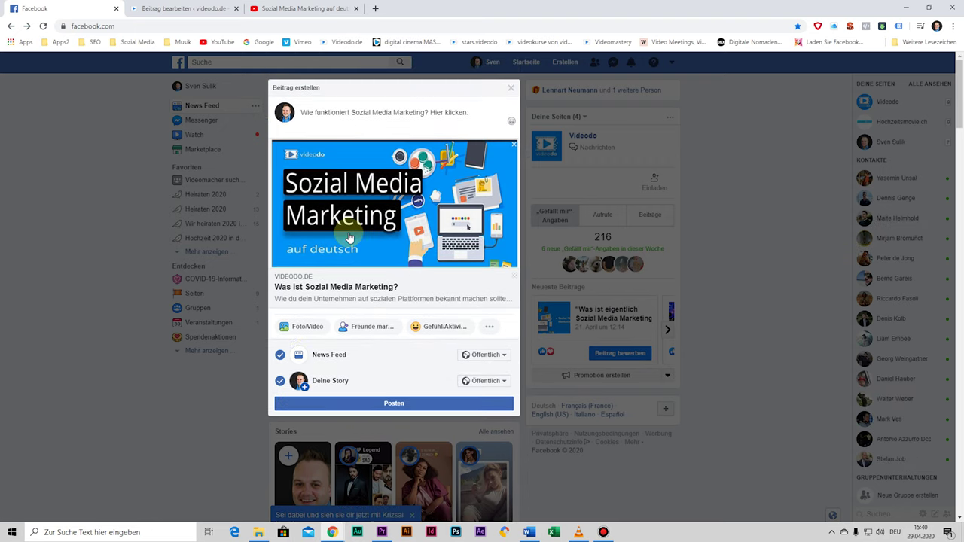
click(393, 405)
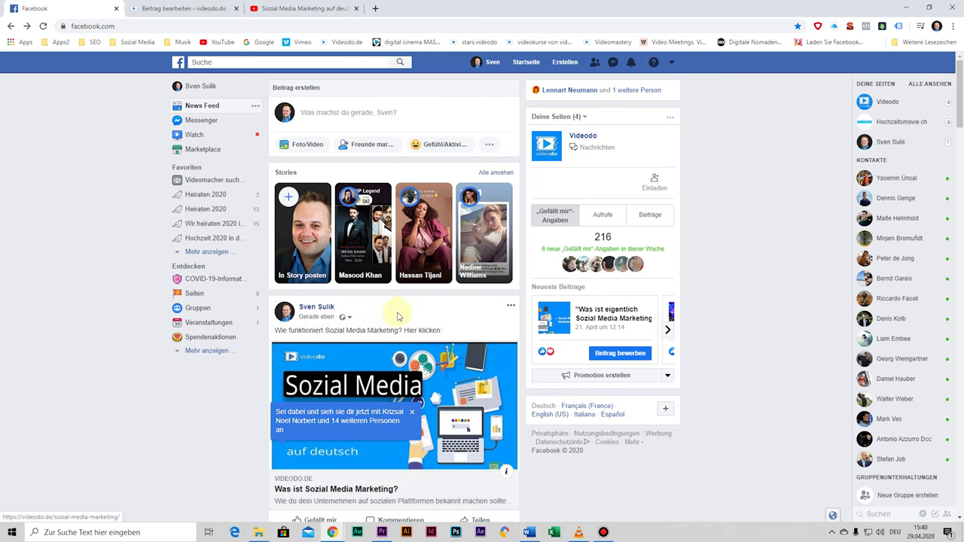
Step: Check how the published link post and the new story look in the News Feed
scroll(399, 317, down, 3)
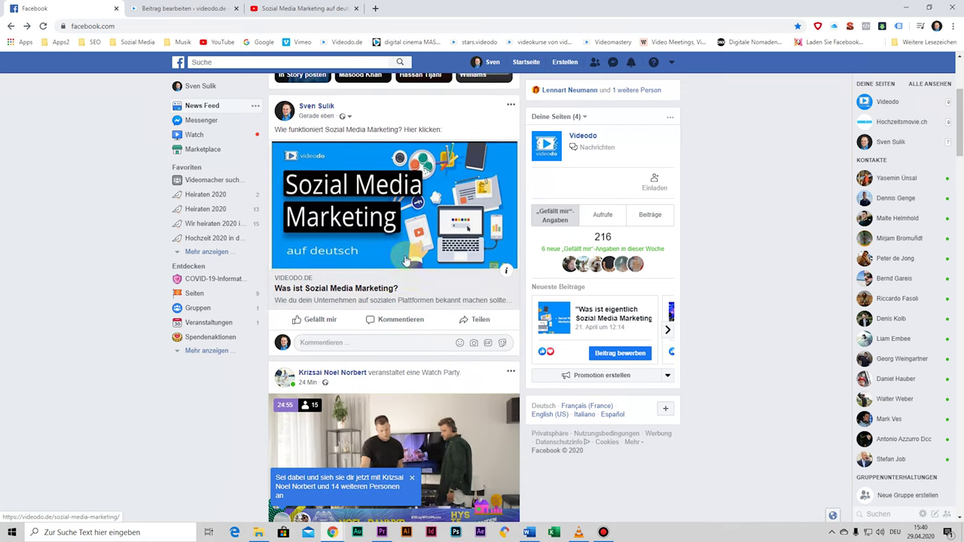
scroll(405, 260, up, 2)
scroll(403, 256, down, 1)
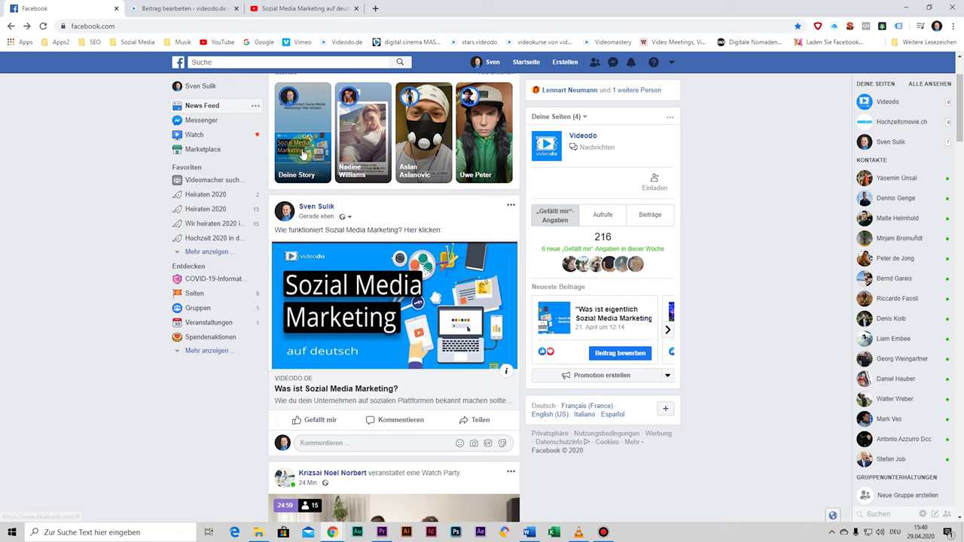
scroll(426, 309, down, 1)
scroll(420, 301, up, 3)
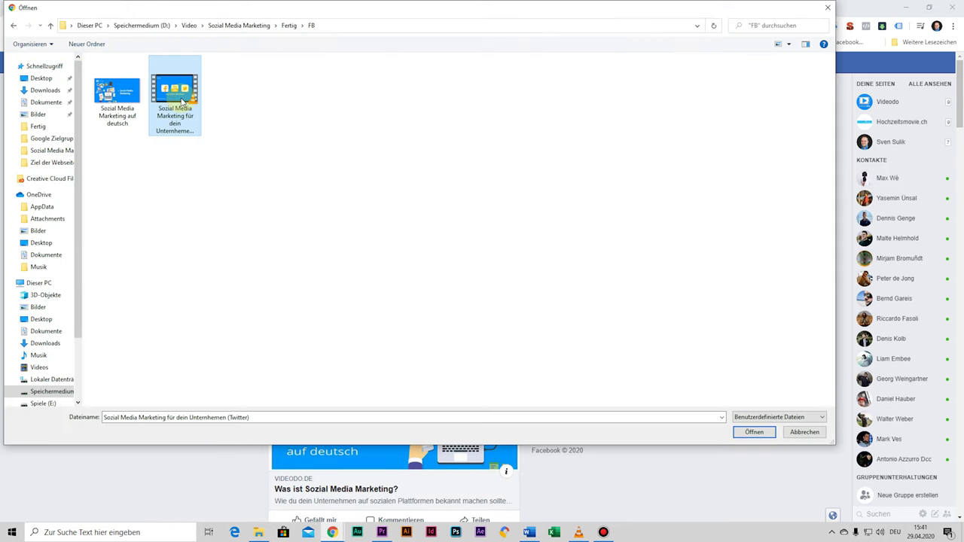
click(752, 432)
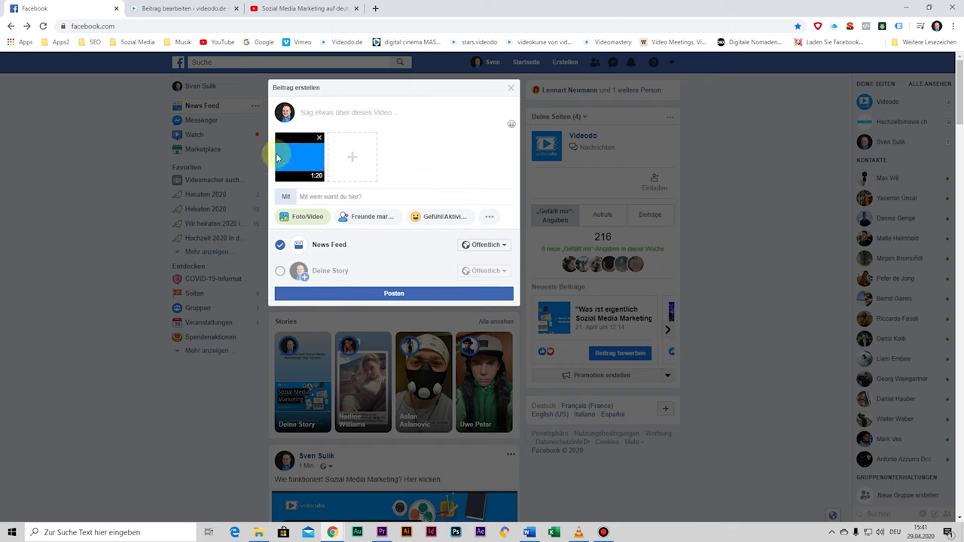
click(309, 110)
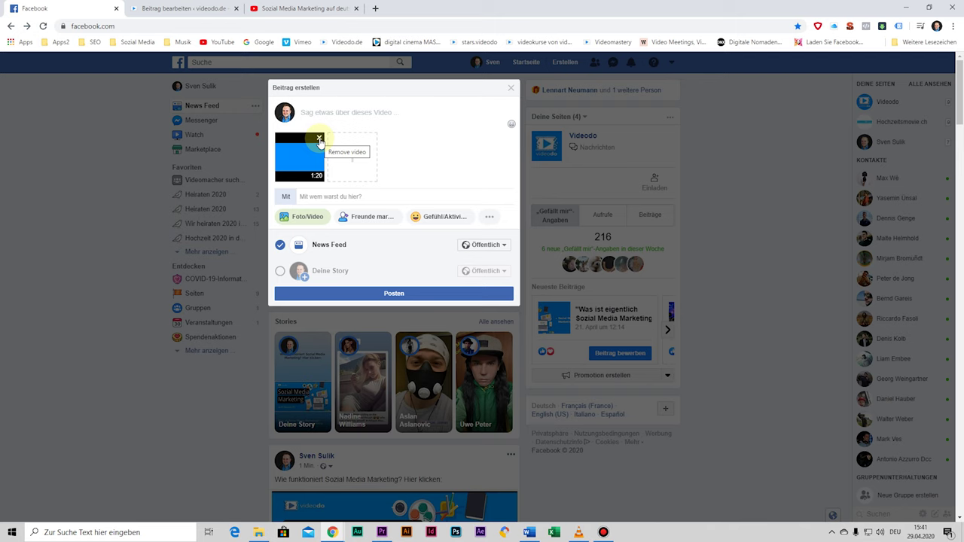
click(319, 140)
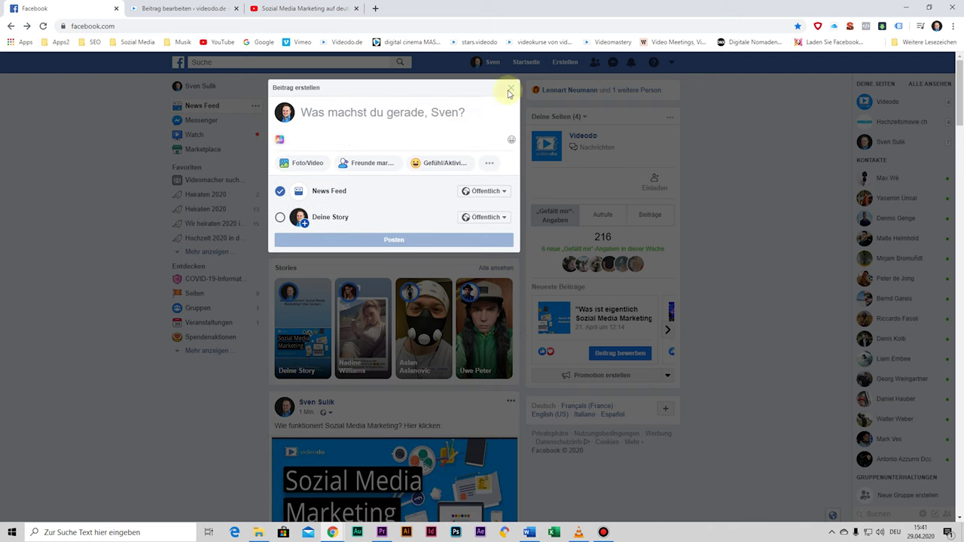
click(509, 90)
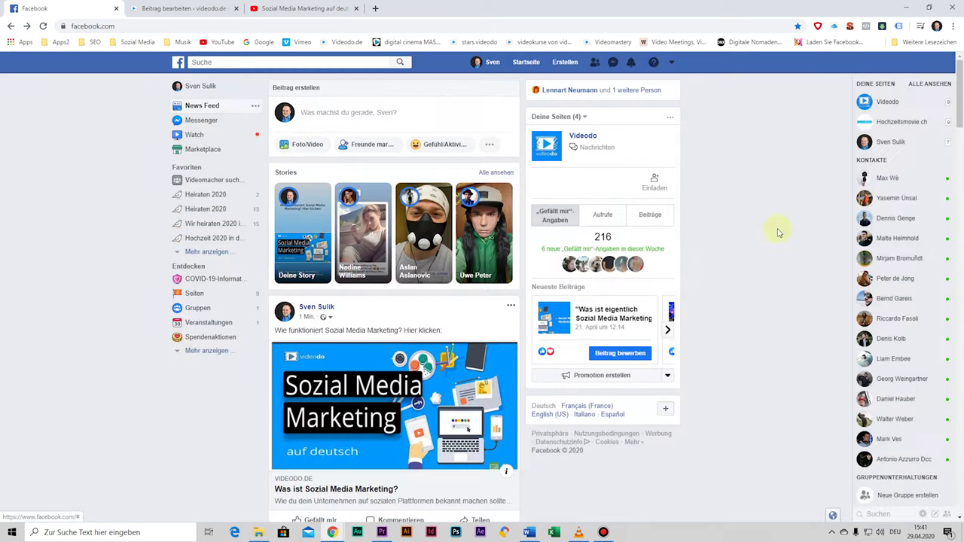
Step: Go to the Videos section of the Videodo Facebook page, leaving the unfinished post behind
click(887, 104)
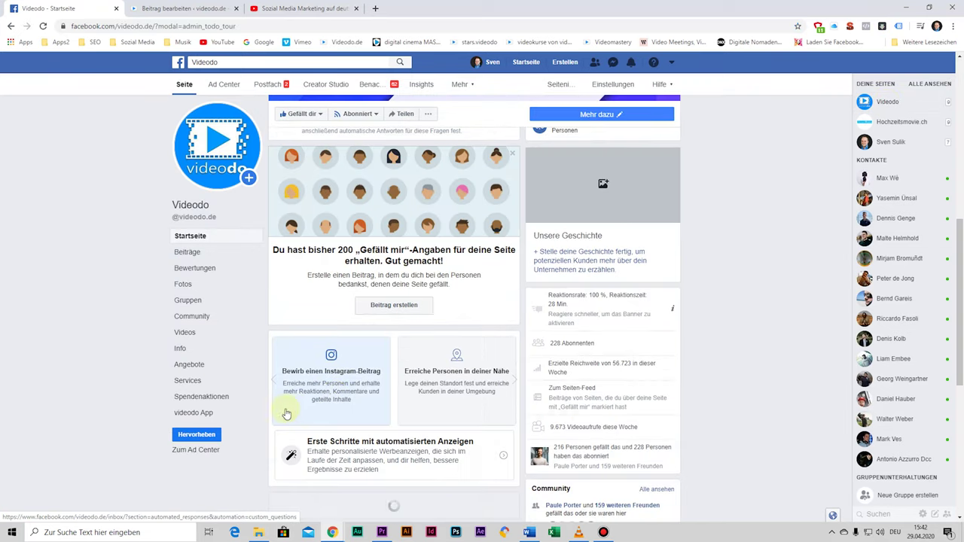
click(184, 334)
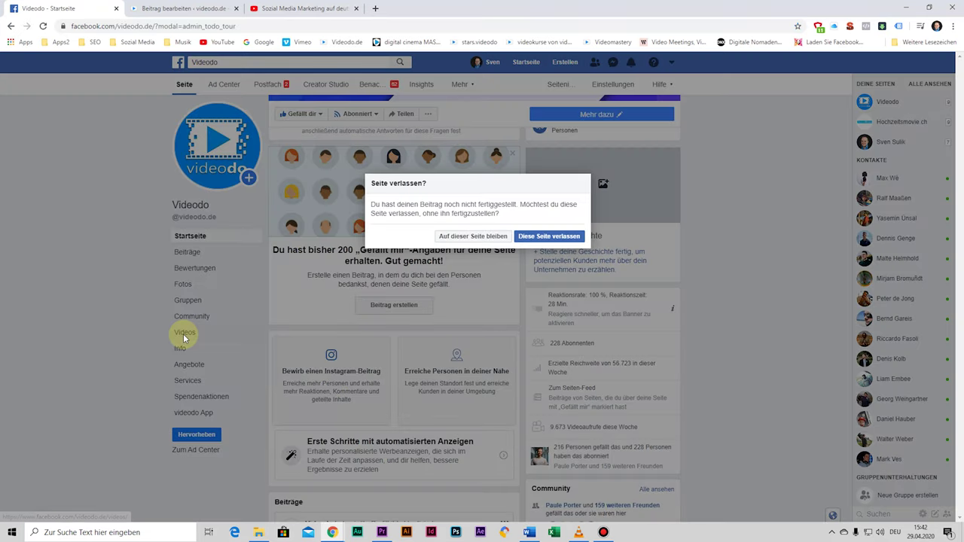
click(541, 237)
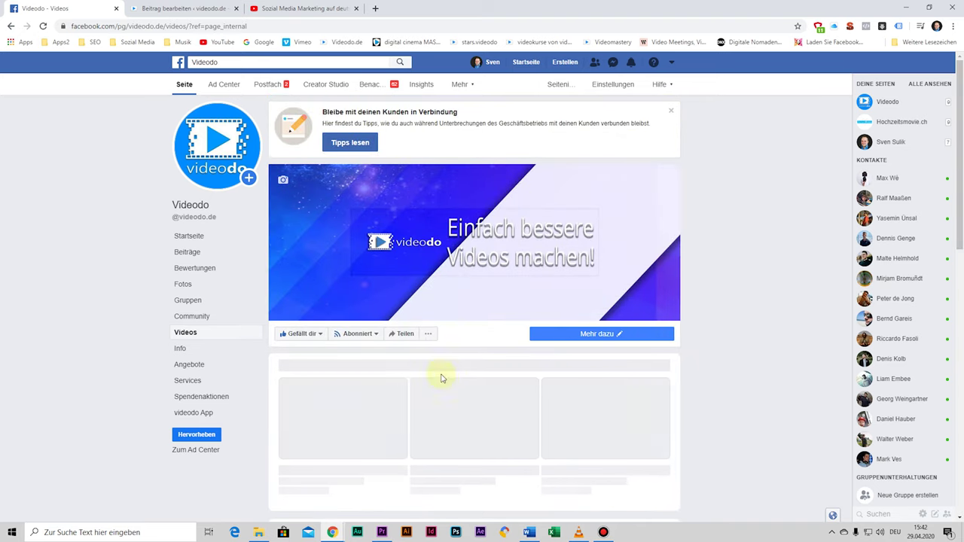
scroll(278, 326, down, 1)
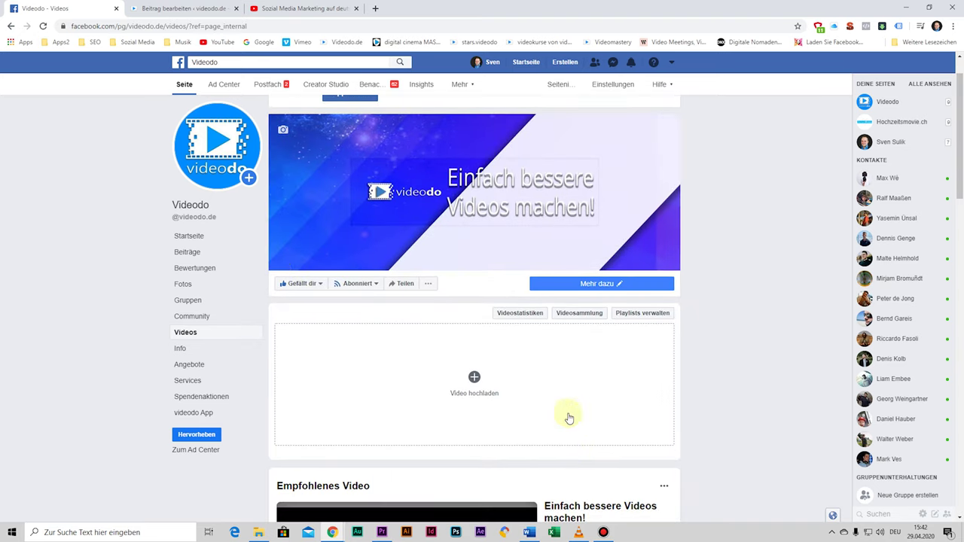
Step: Upload the Sozial Media Marketing video file from the computer to the Videodo page
click(482, 386)
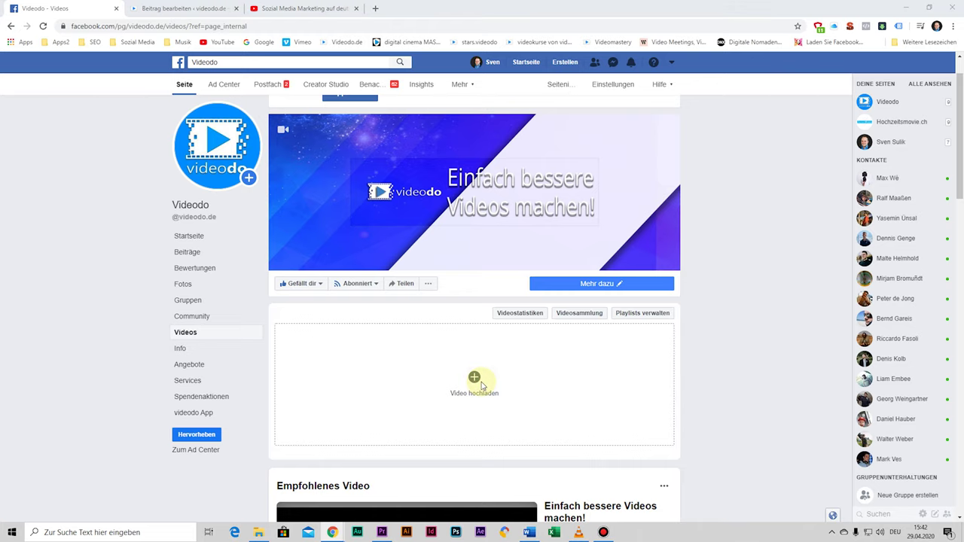
click(183, 85)
double_click(187, 84)
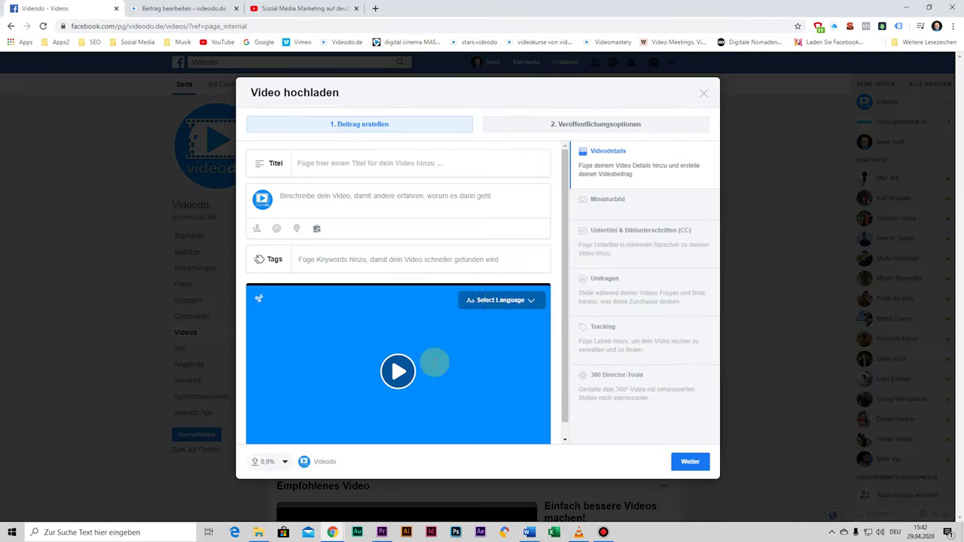
scroll(399, 340, down, 1)
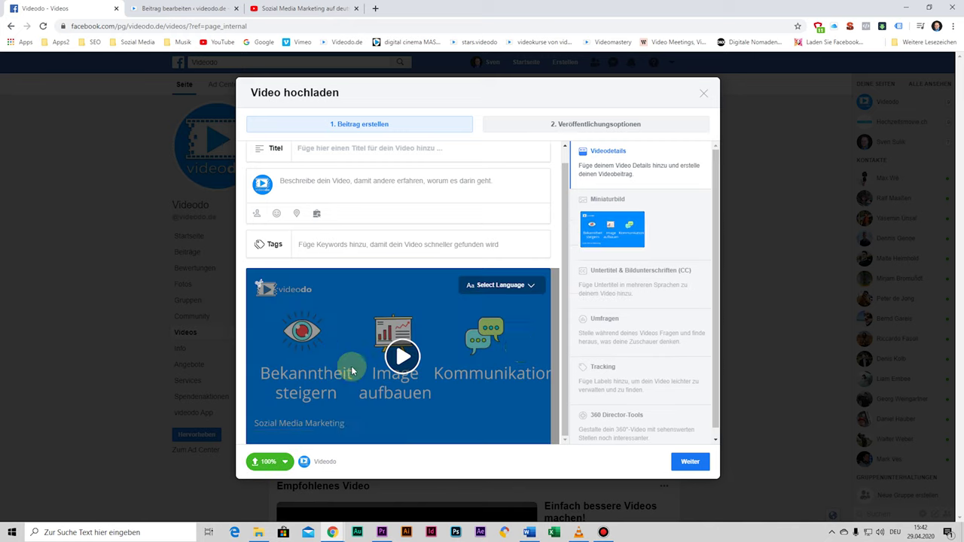
scroll(520, 350, up, 1)
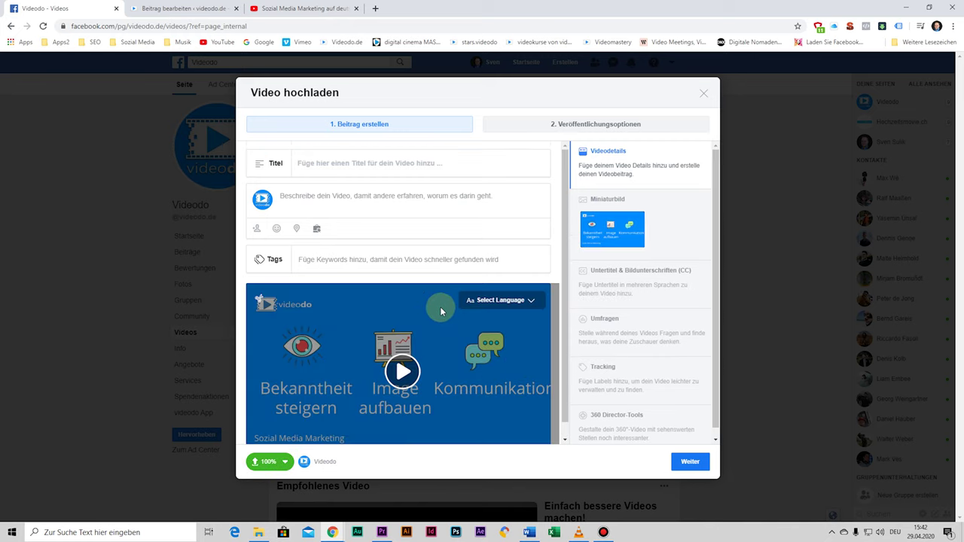
Step: Title the video "Sozial Media Marketing auf deutsch" and describe it: "Wie funktioniert Sozial Media Marketing? Schau dir das Video an und klicke danach auf den folgenden Link:"
click(321, 164)
text(Sozial Media Marketing auf deutsch)
key(Tab)
text(Wie funktioniert Sozial Media Marketing?)
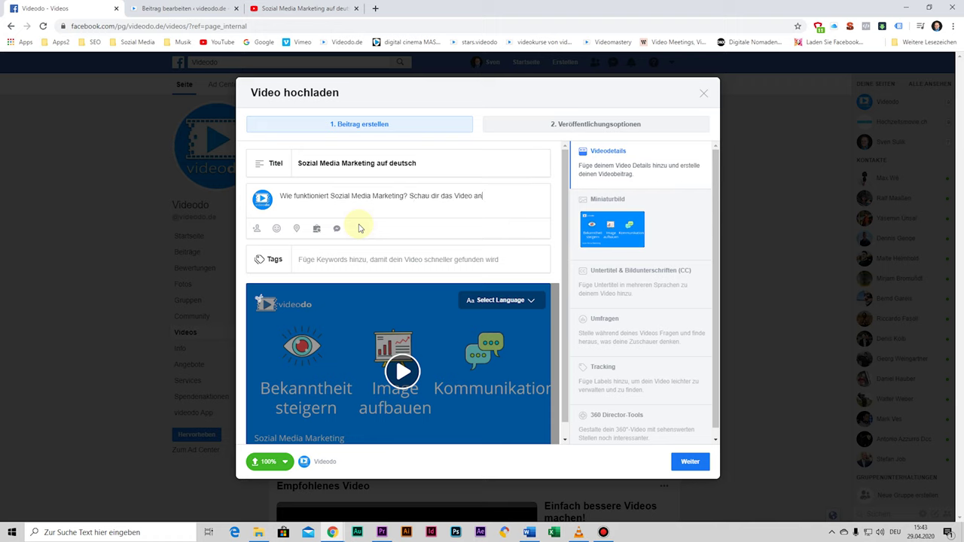
text(und klicke danach auf den folgenden Link:)
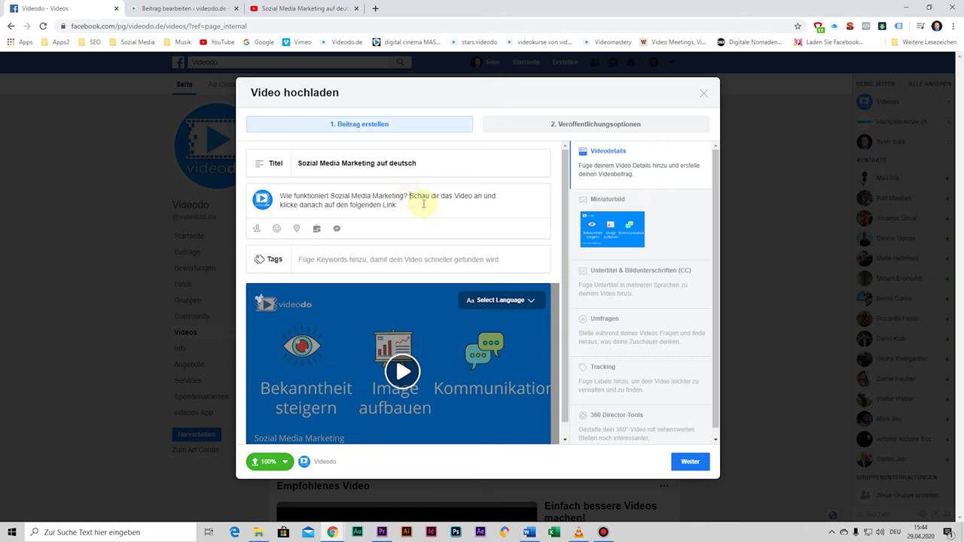
key(Return)
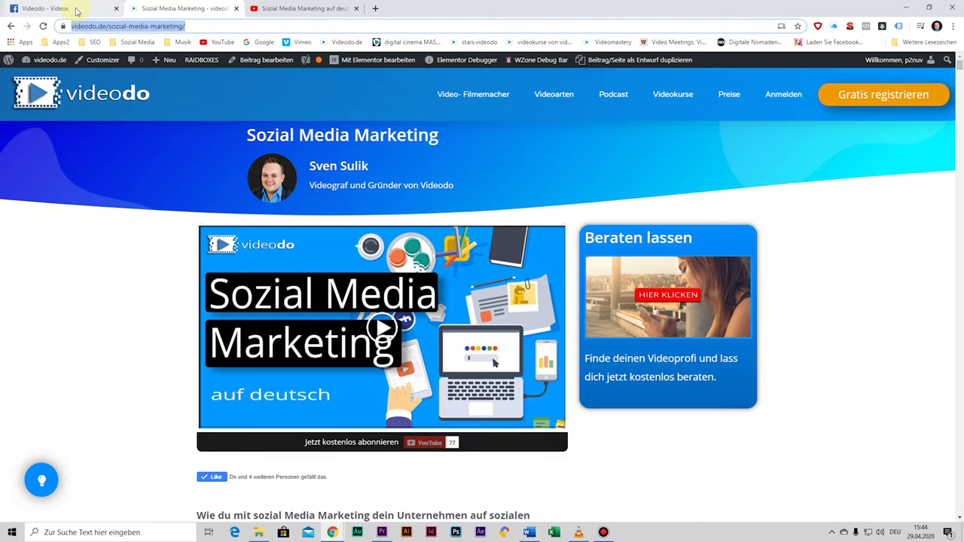
click(75, 9)
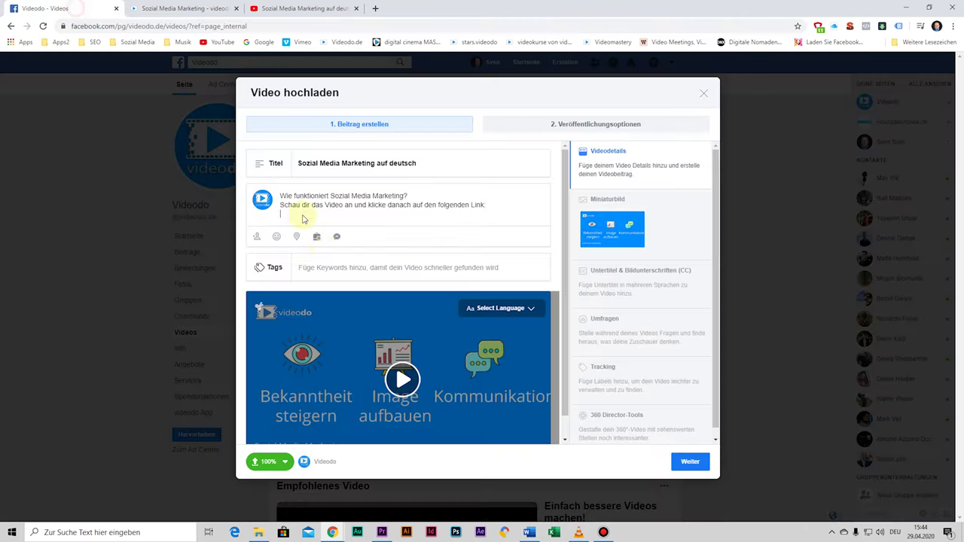
text(https://videodo.de/sozial-media-marketing/)
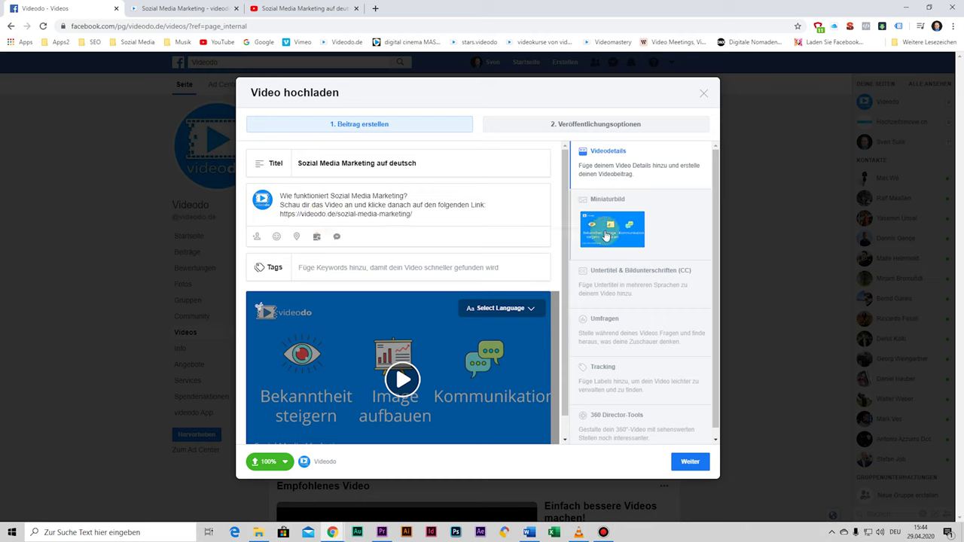
Step: Add the tags "sozial media", "sozial media marketing", "soziale Netzwerke" and "deutsch" to the video
click(328, 267)
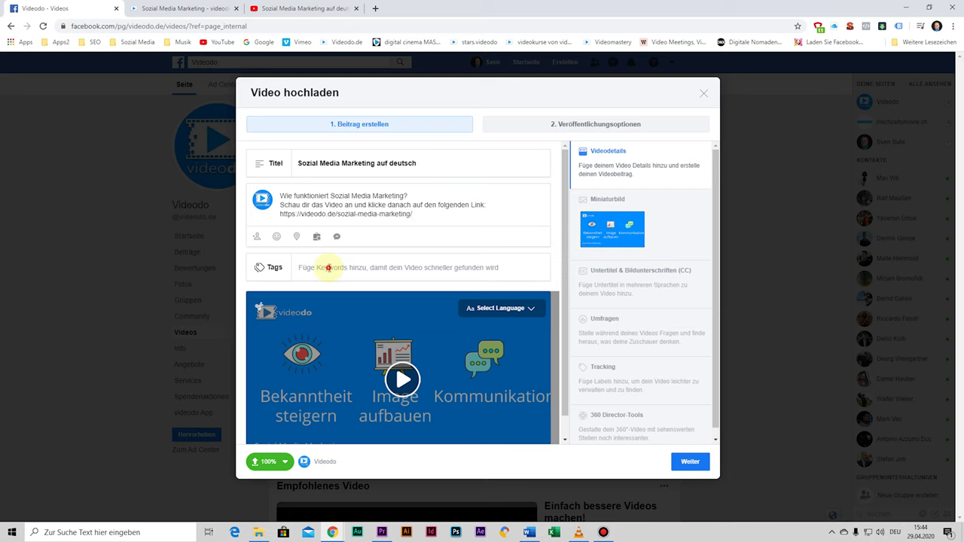
text(so)
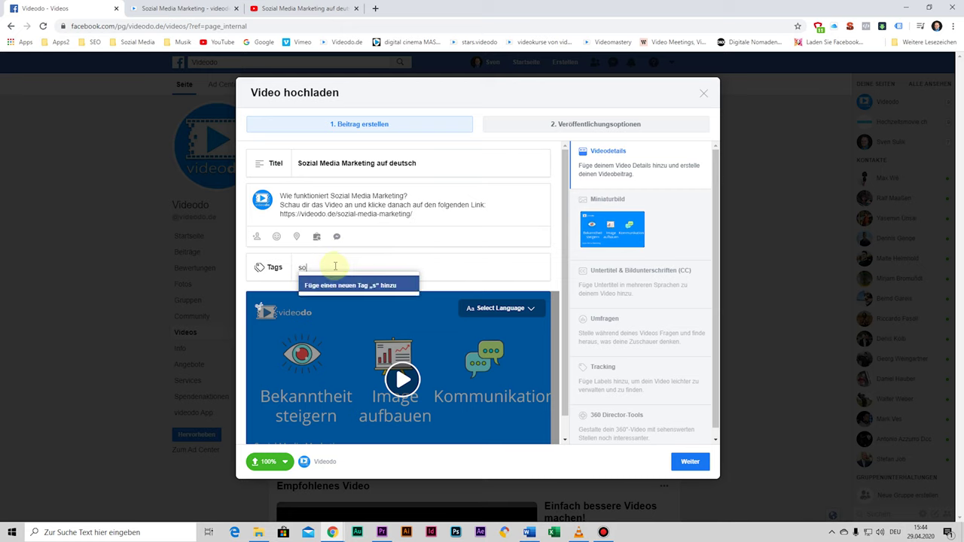
text(zial)
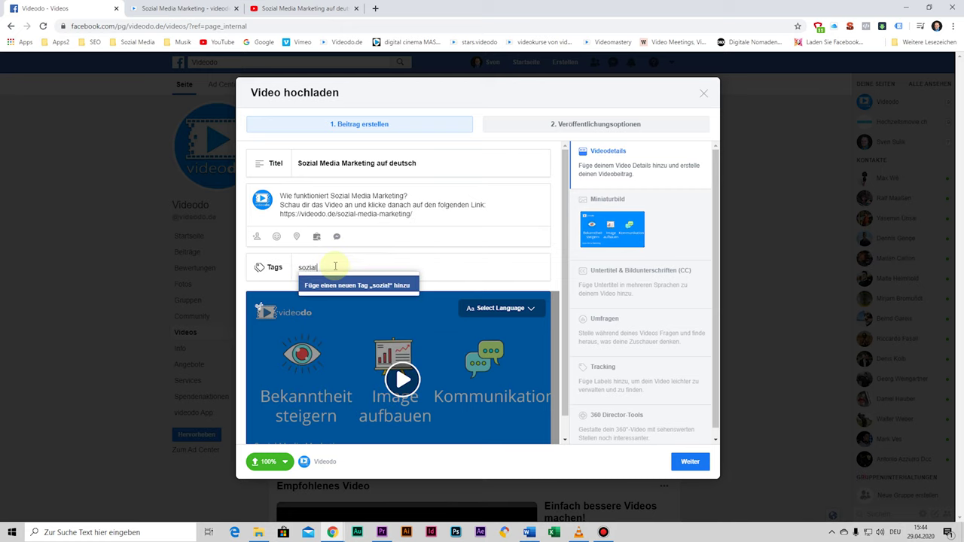
text( media)
key(Return)
text(sozial)
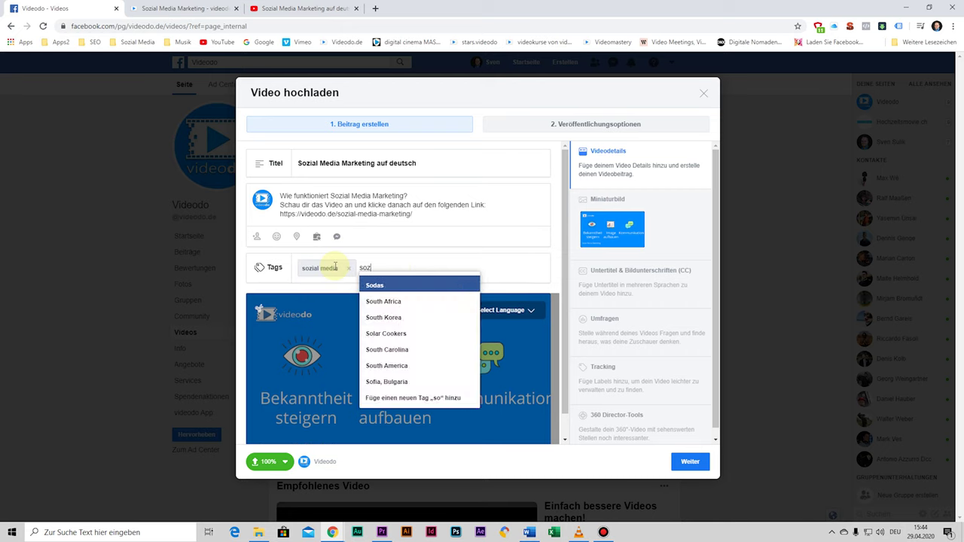
text( media)
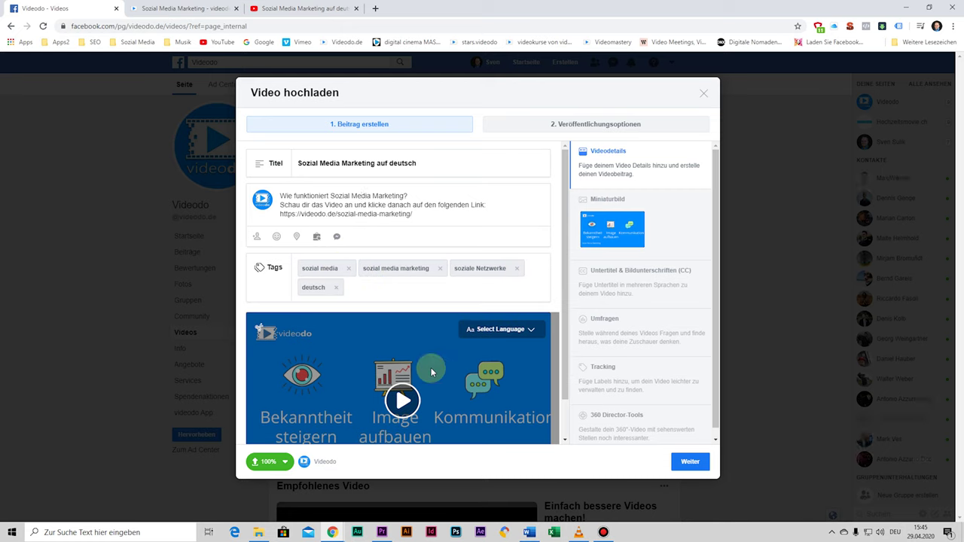
scroll(422, 285, down, 1)
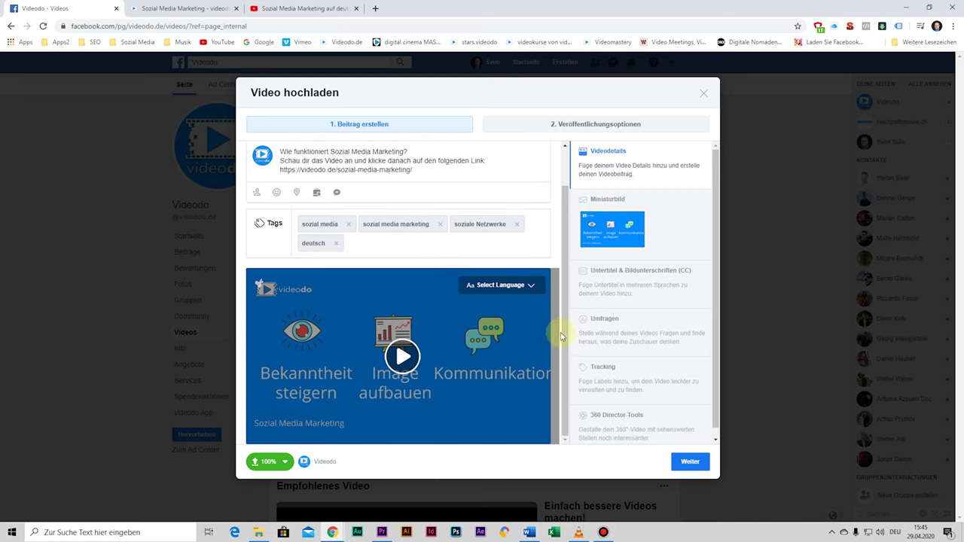
scroll(437, 291, up, 1)
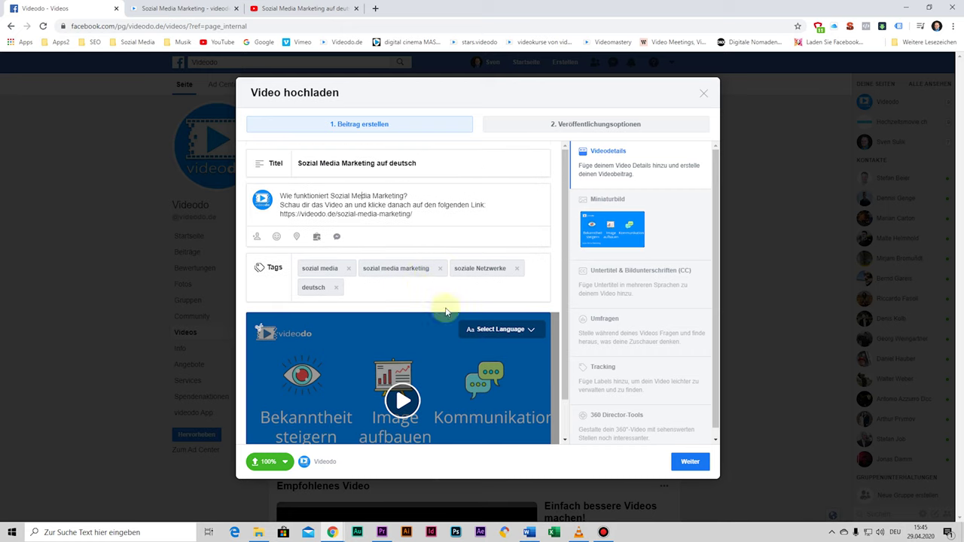
scroll(446, 311, down, 1)
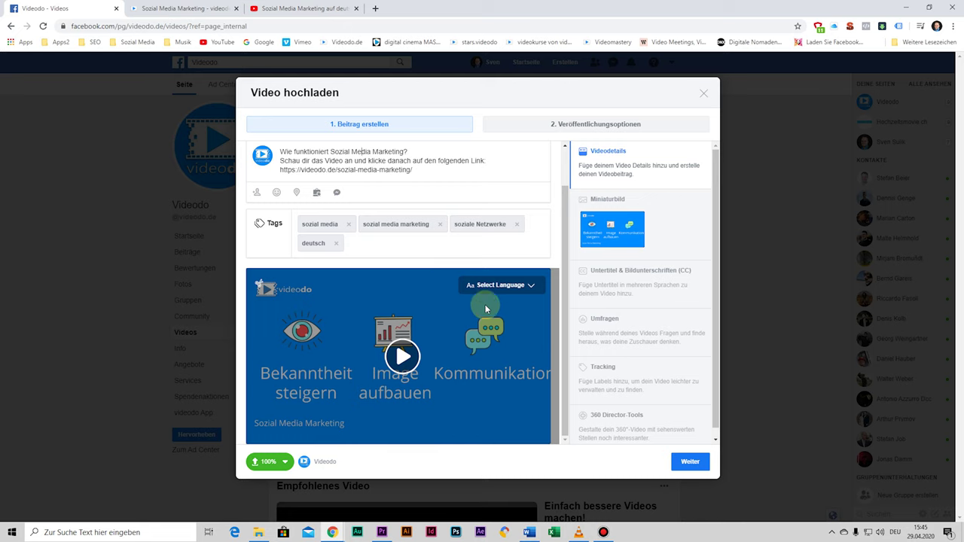
scroll(424, 281, up, 1)
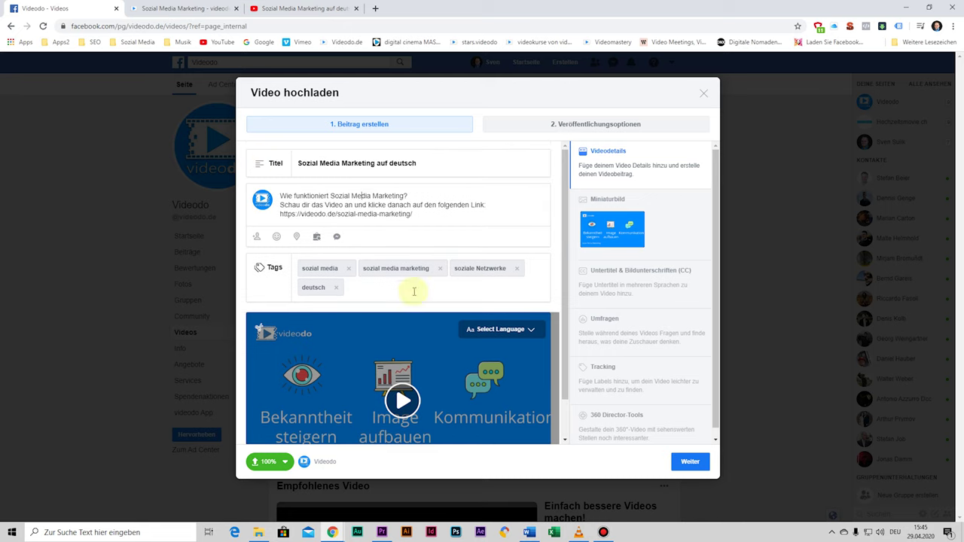
scroll(440, 314, down, 1)
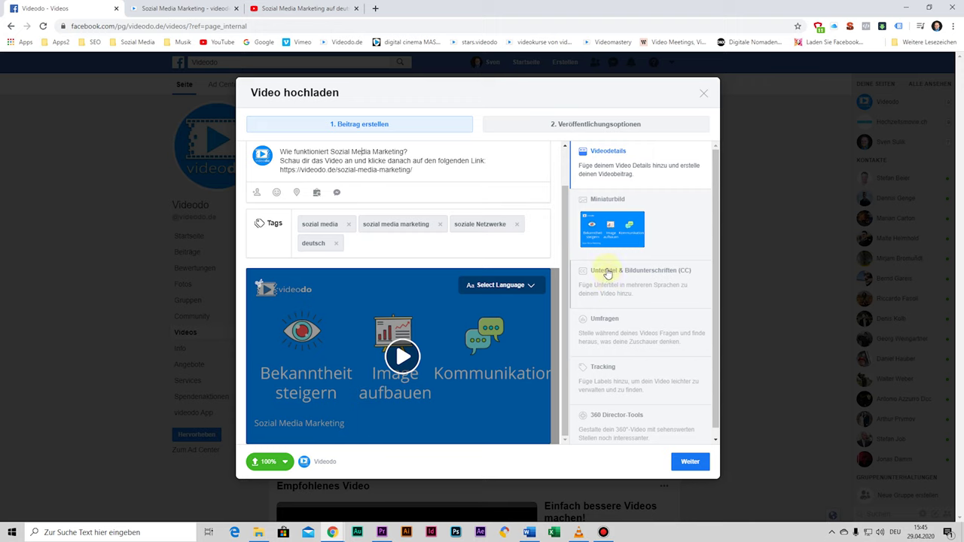
Step: Upload the image "Sozial Media Marketing auf deutsch" from the FB folder as the video's custom thumbnail
click(604, 226)
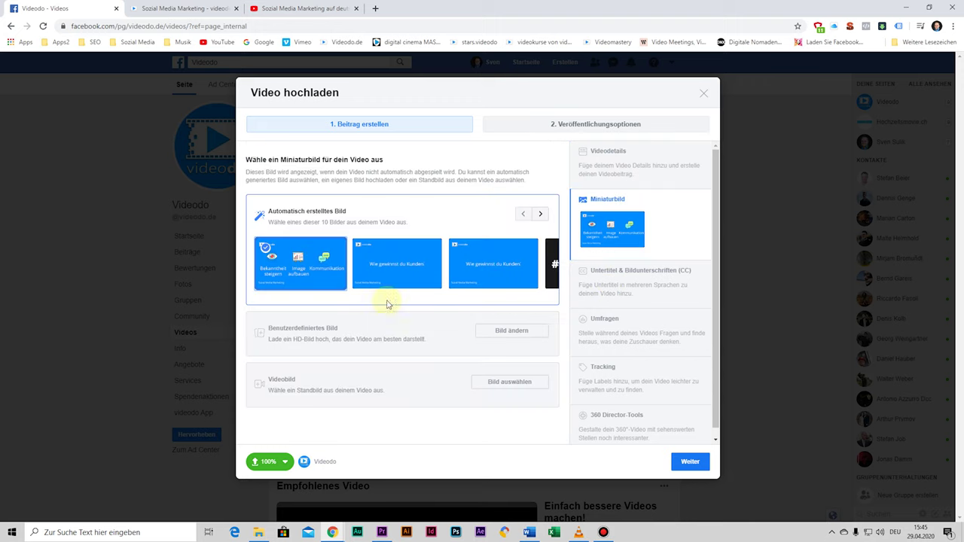
click(506, 347)
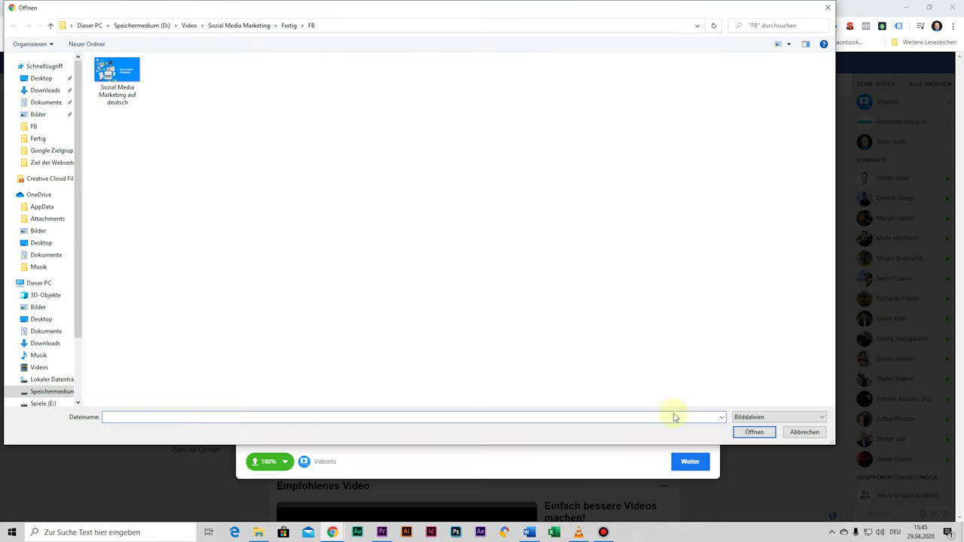
click(800, 436)
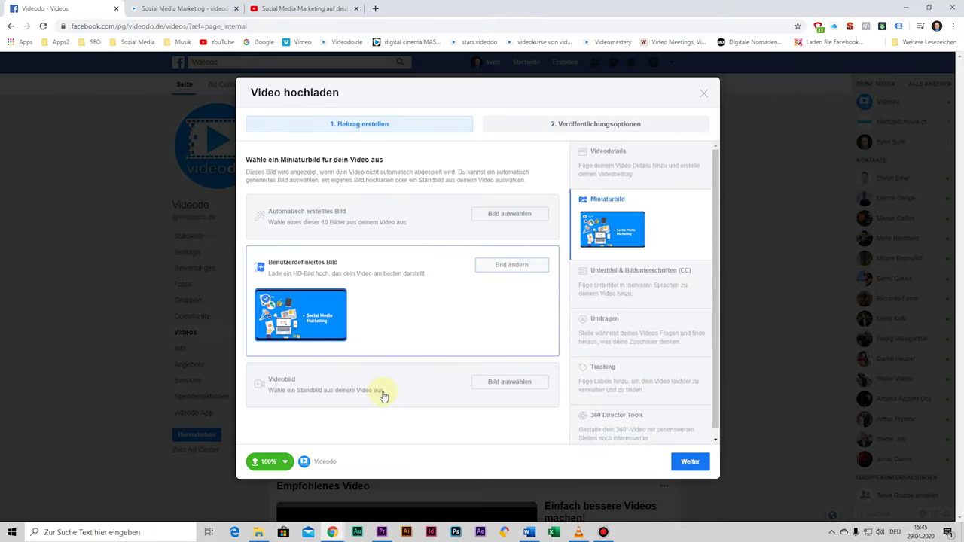
Step: Set the video language to Deutsch and generate subtitles automatically, staying on the upload page
click(617, 304)
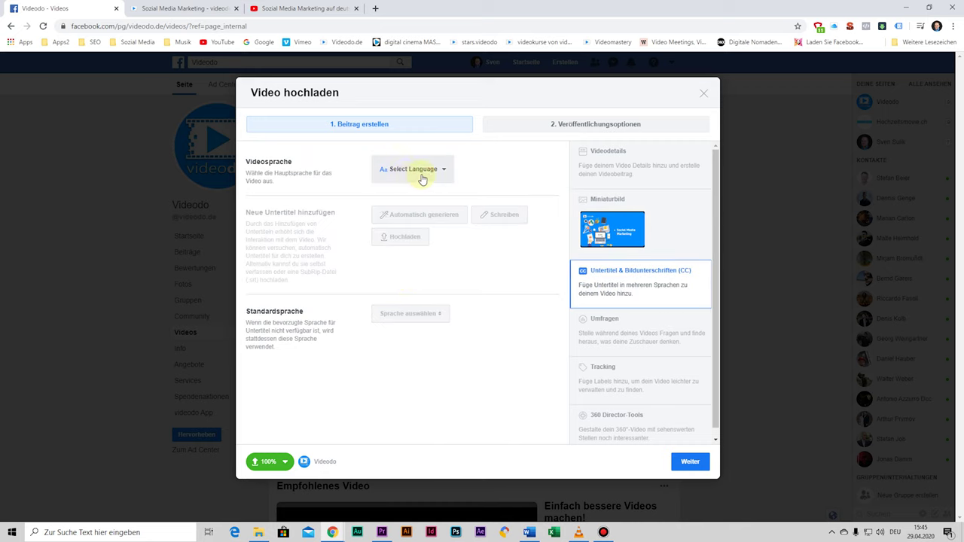
click(422, 180)
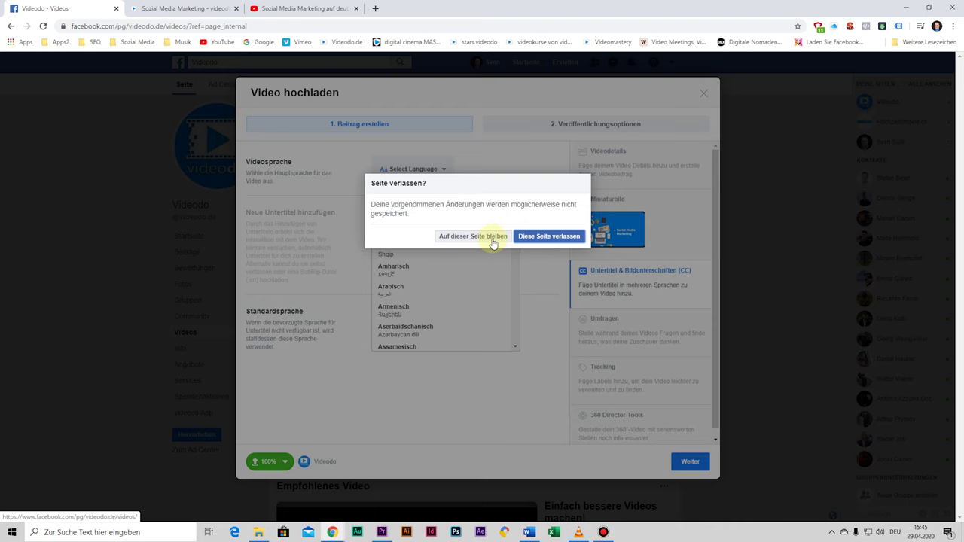
click(492, 242)
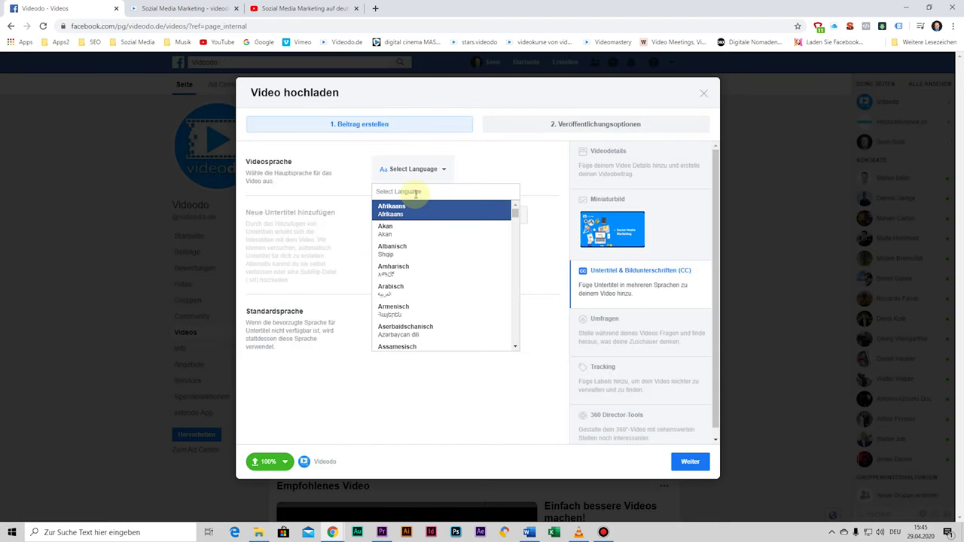
text(deu)
click(409, 209)
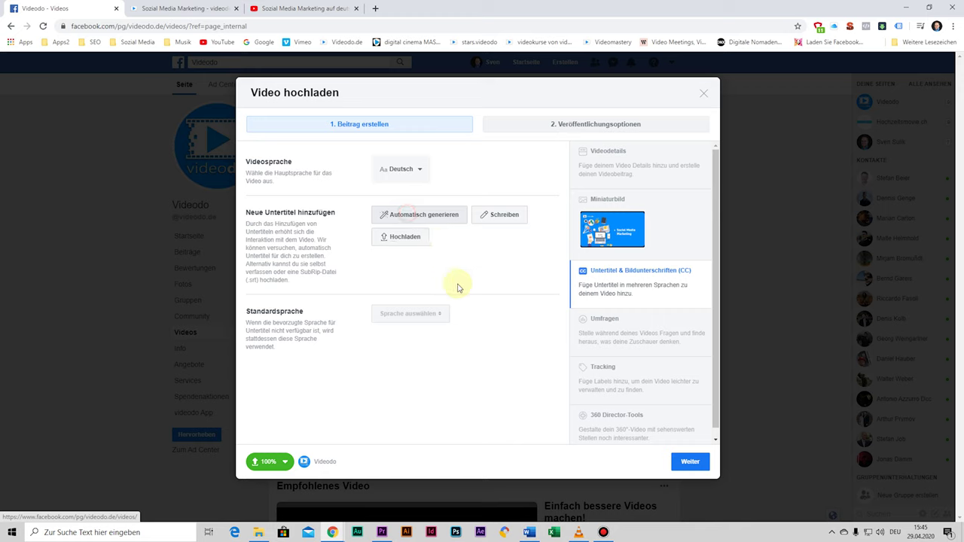
click(430, 216)
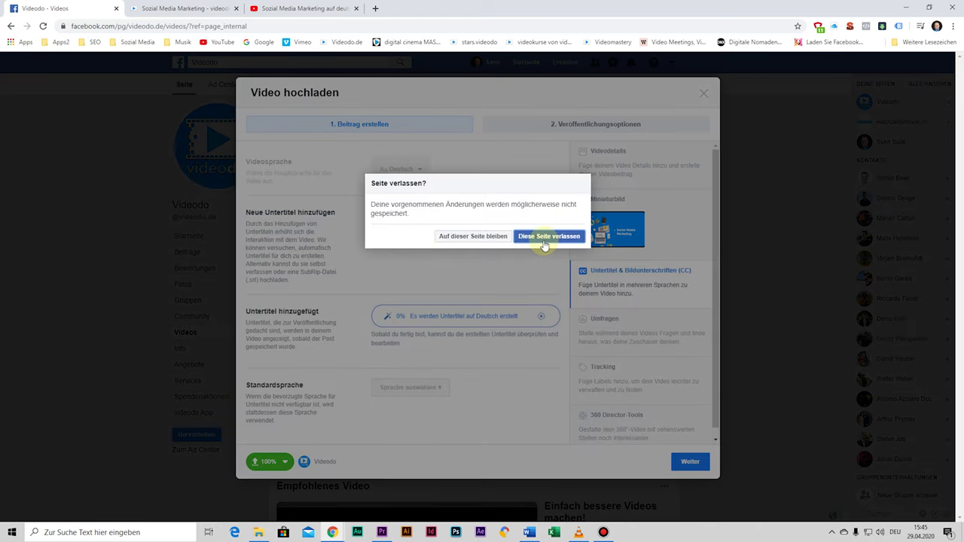
click(491, 238)
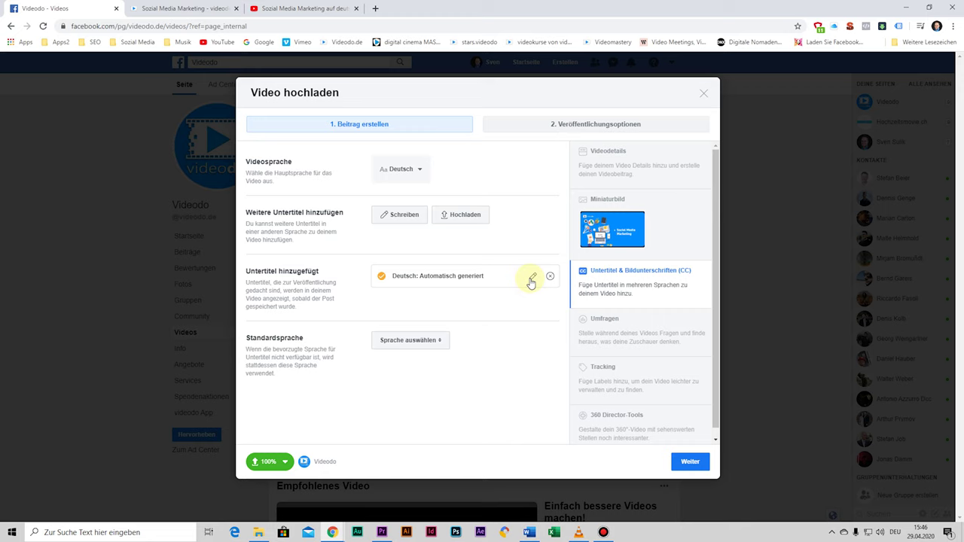
Step: Open the automatically generated German subtitles for editing and play the video preview to check them, pausing at 0:18
click(532, 279)
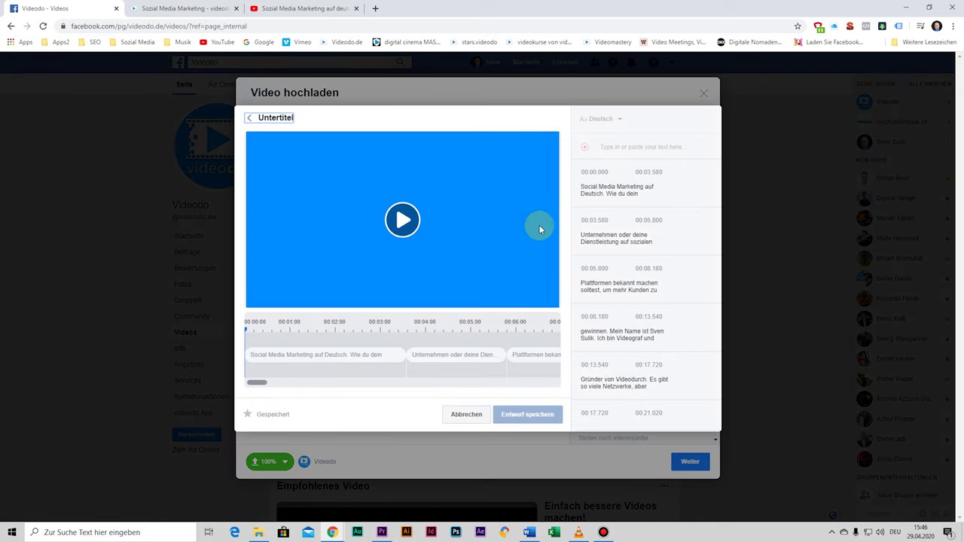
click(402, 219)
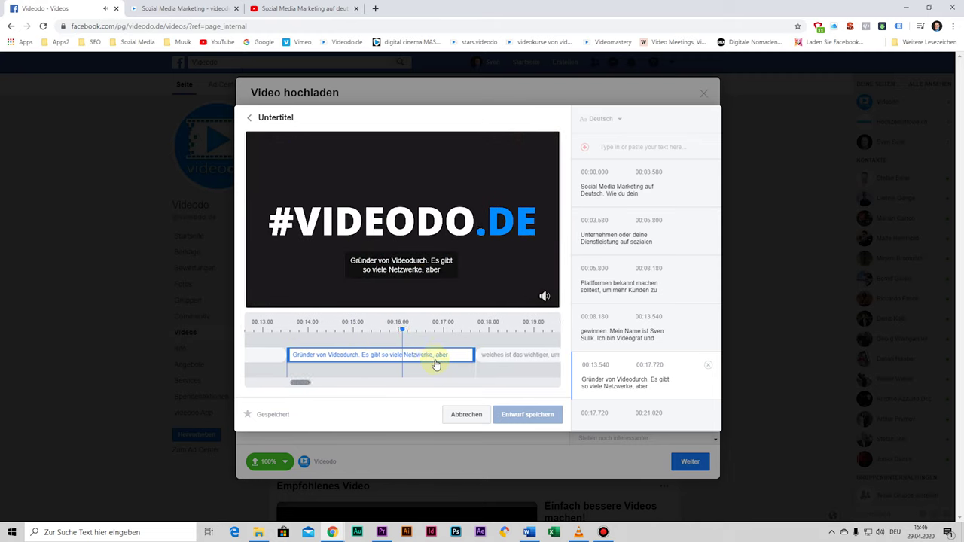
mouse_move(399, 269)
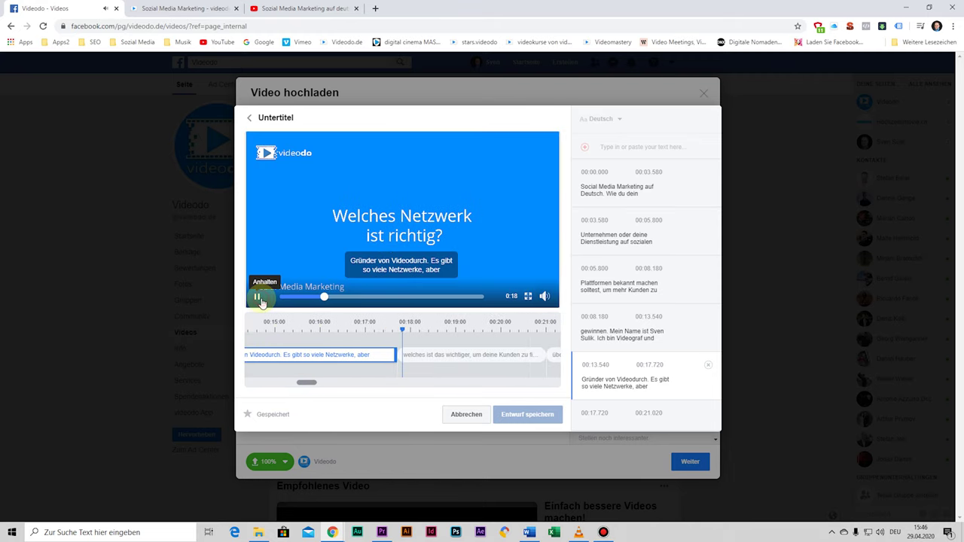
click(257, 298)
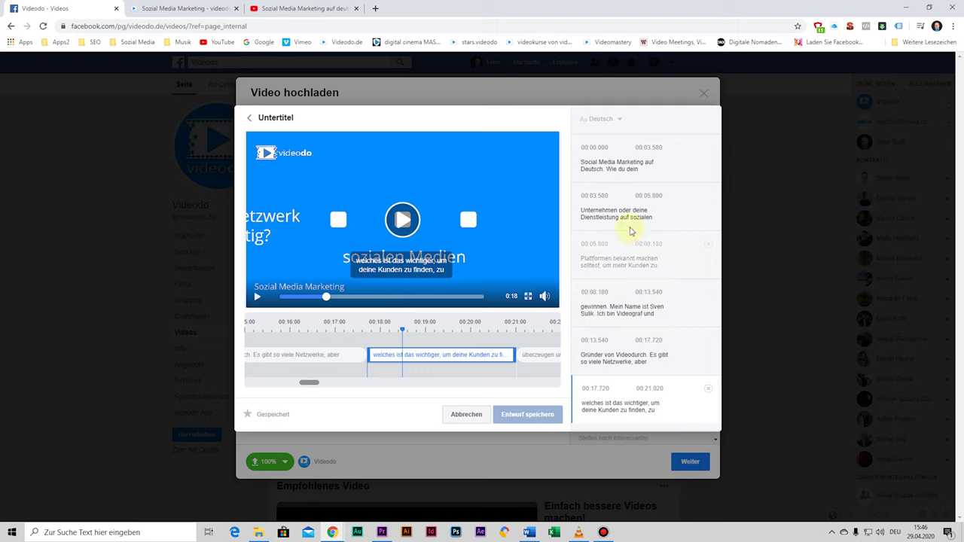
Step: Correct "Videodurch" to "Videodo" in the subtitle starting at 00:13.540 and save the draft, staying on the page
scroll(622, 249, down, 3)
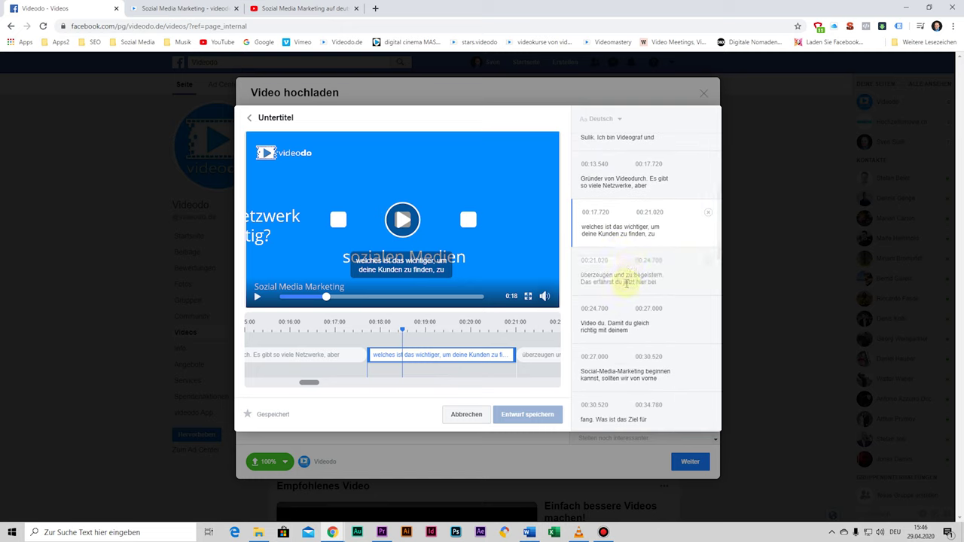
scroll(635, 354, up, 2)
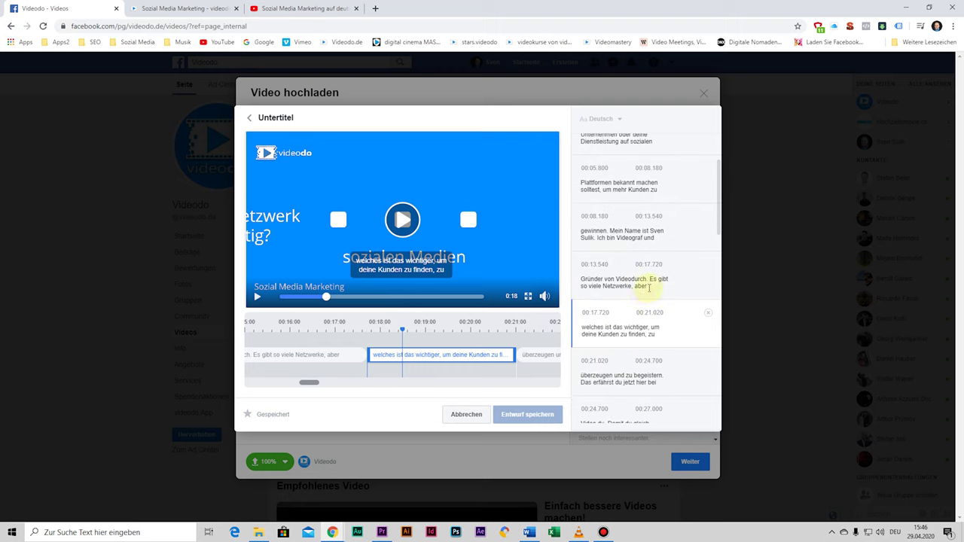
click(640, 283)
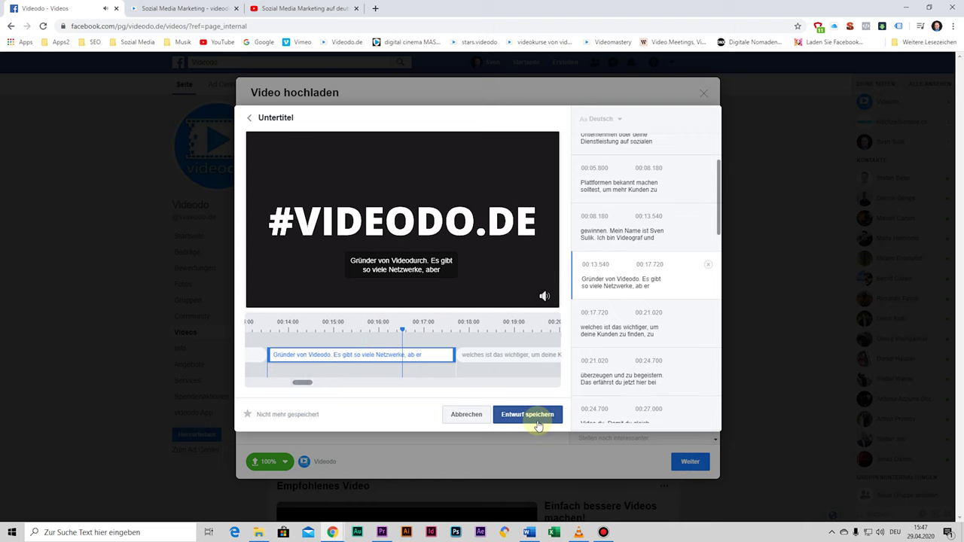
click(554, 424)
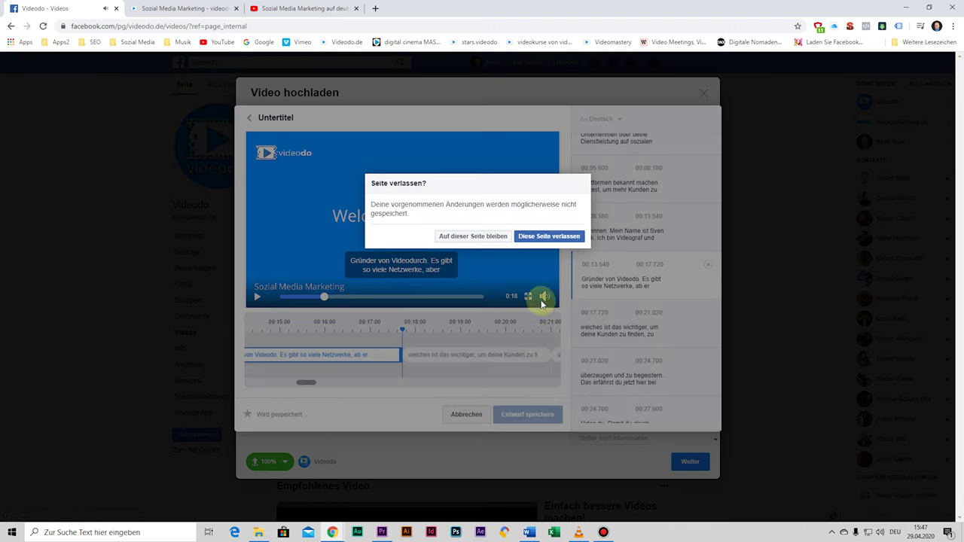
click(485, 238)
Step: Reopen the German subtitles, read through the segments to the last one, and close the editor without changes
click(533, 278)
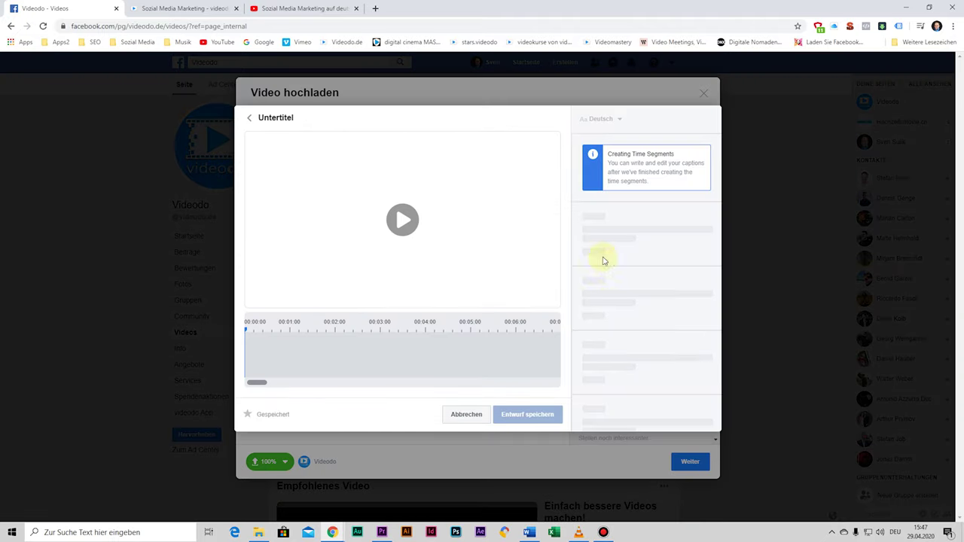
scroll(638, 376, down, 1)
scroll(646, 338, down, 1)
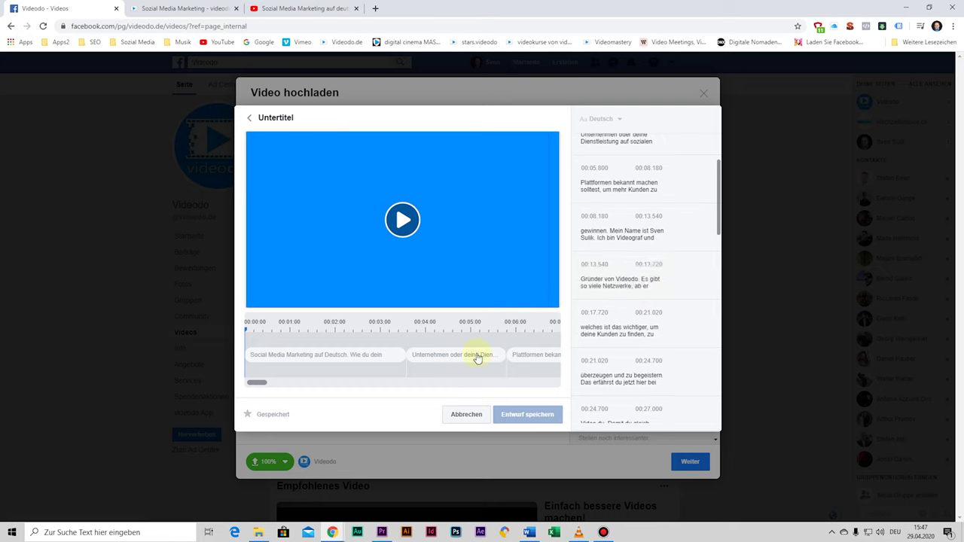
scroll(646, 345, down, 12)
scroll(639, 384, down, 1)
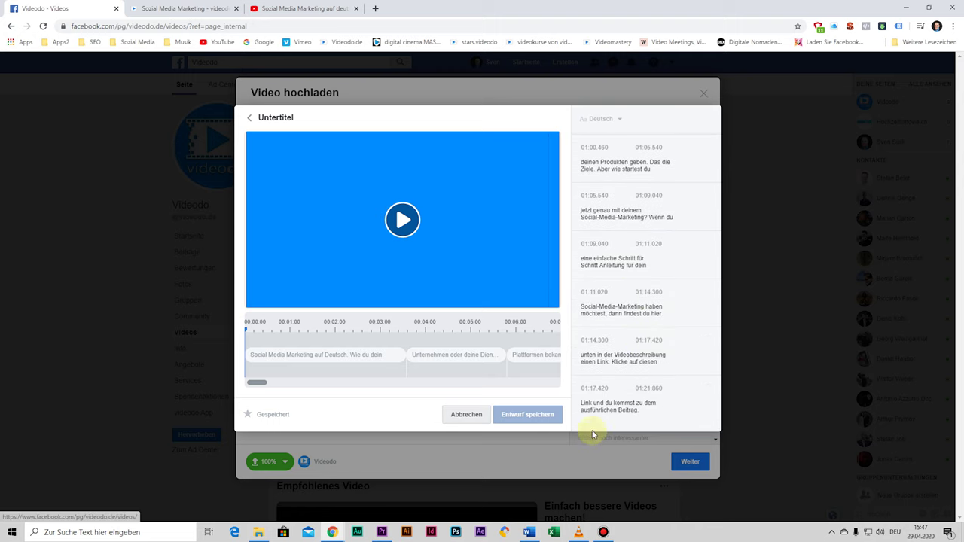
click(476, 417)
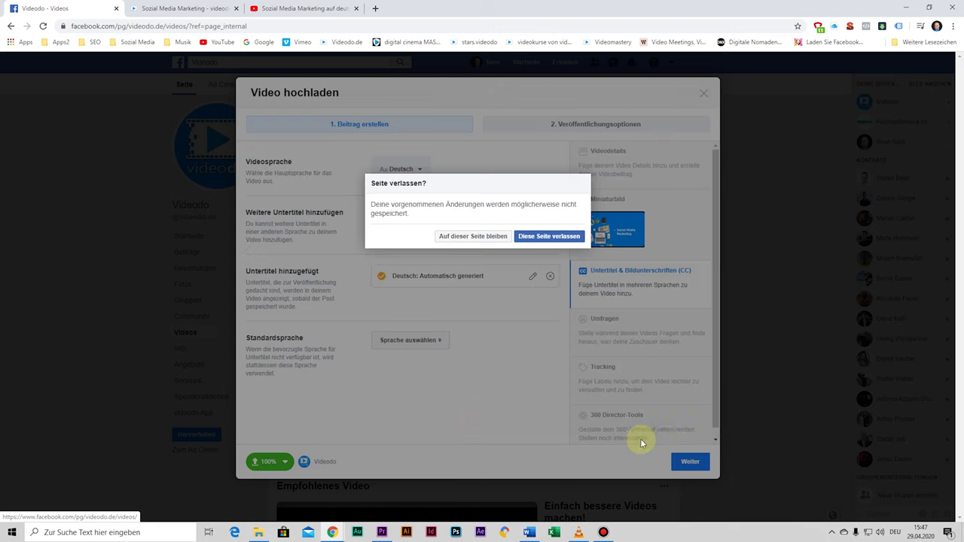
click(484, 237)
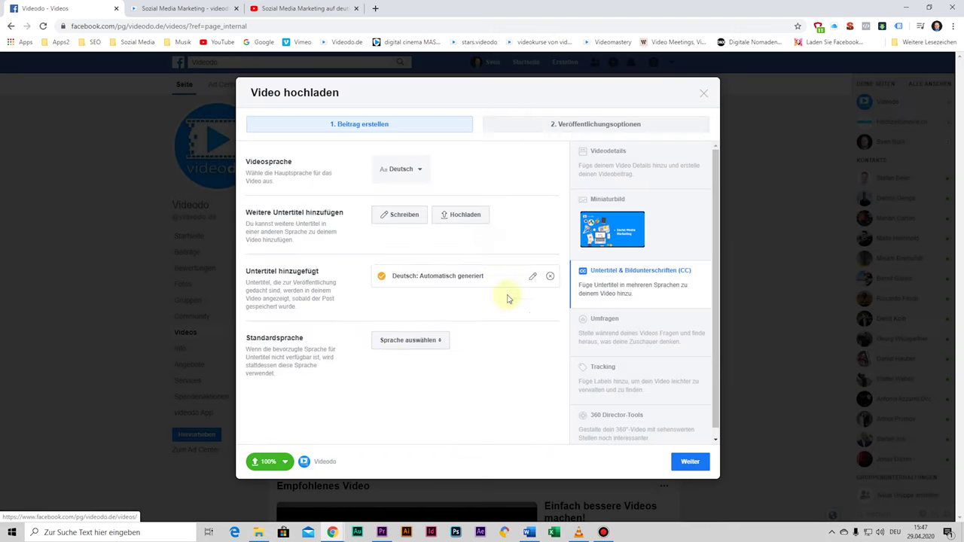
Step: Try to set Deutsch as the default subtitle language, choosing to stay on the upload page whenever leaving is offered
click(421, 342)
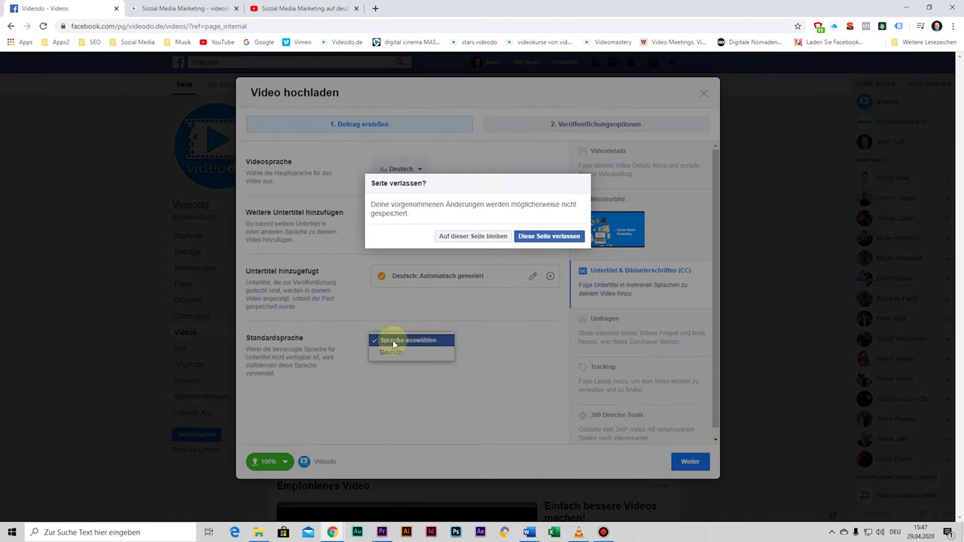
click(482, 238)
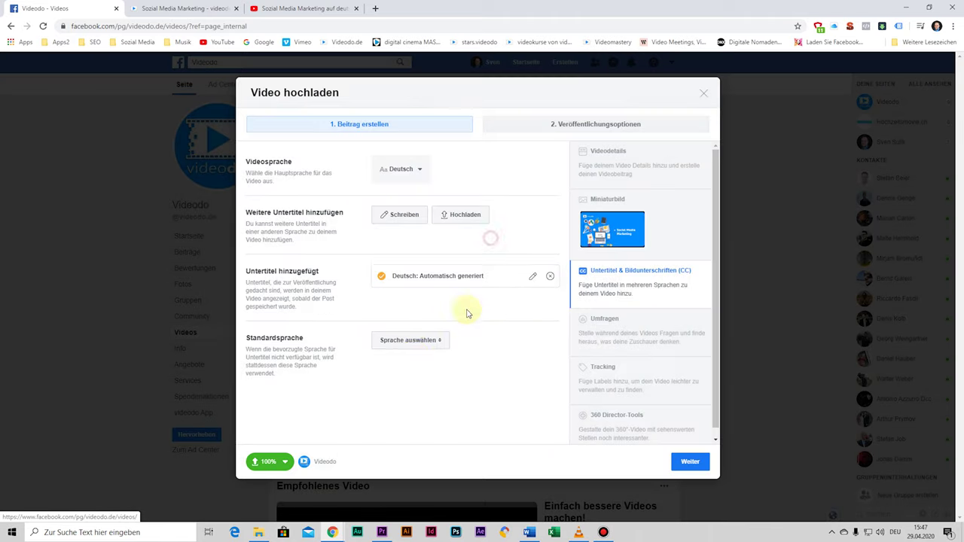
click(441, 354)
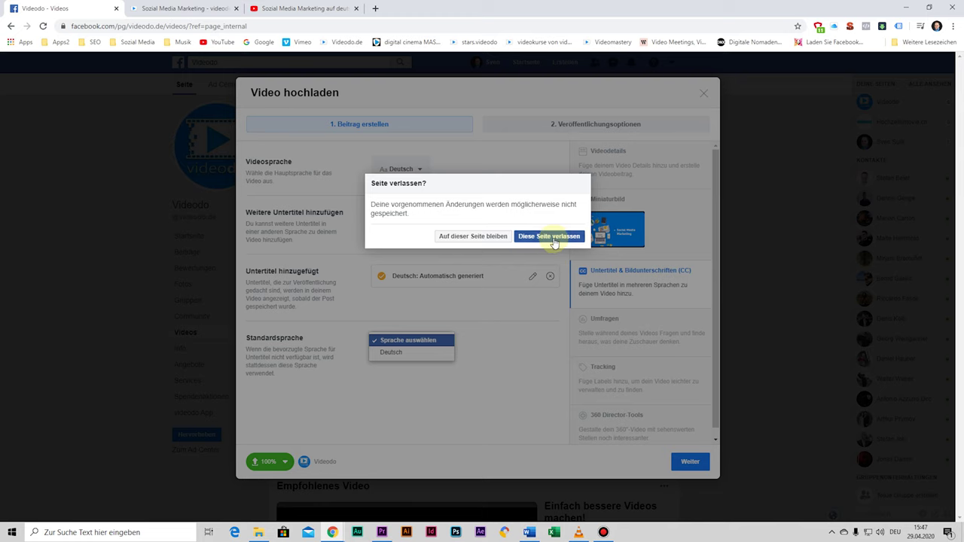
click(548, 344)
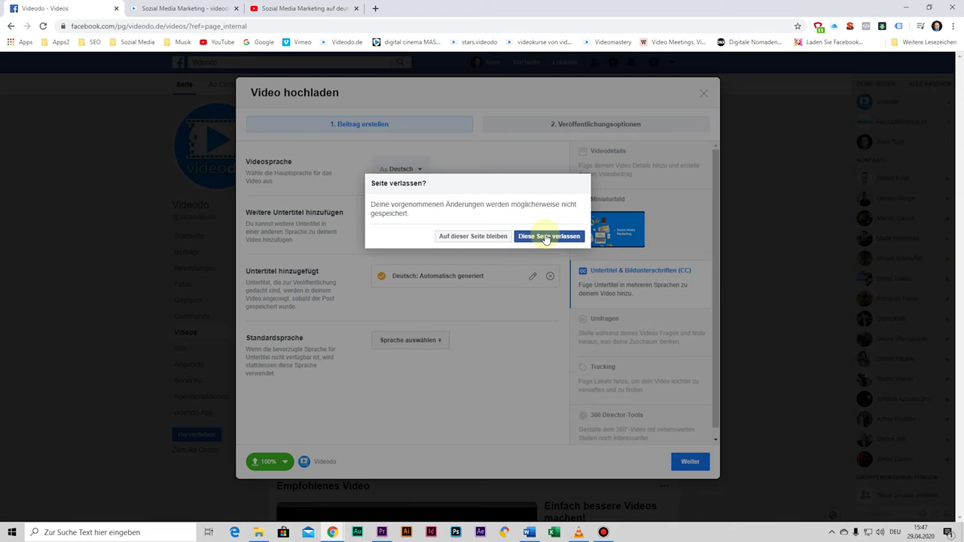
click(490, 238)
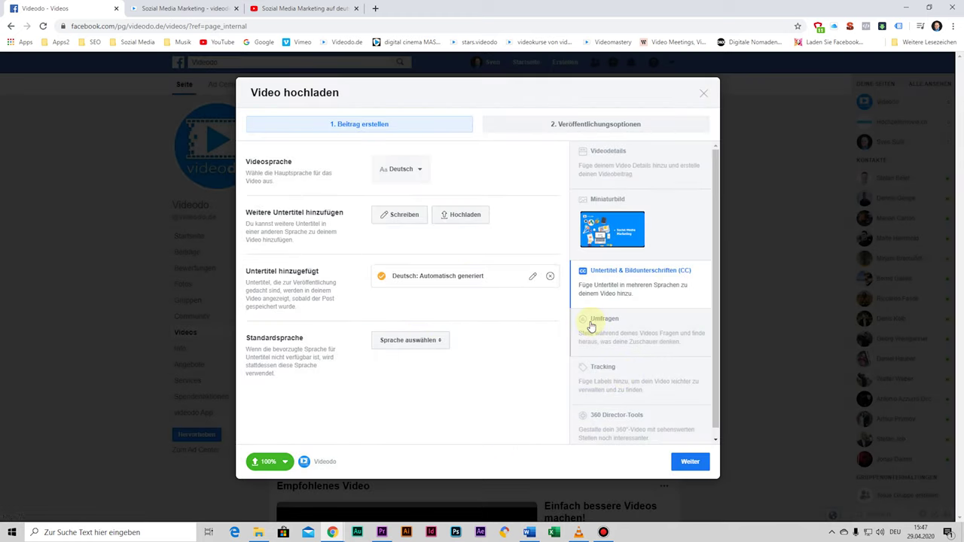
Step: Add a poll asking "Benutzt du Sozial Media Marketin?" with the answers Ja and Nein, adjust its time segment and save it
click(408, 356)
click(573, 216)
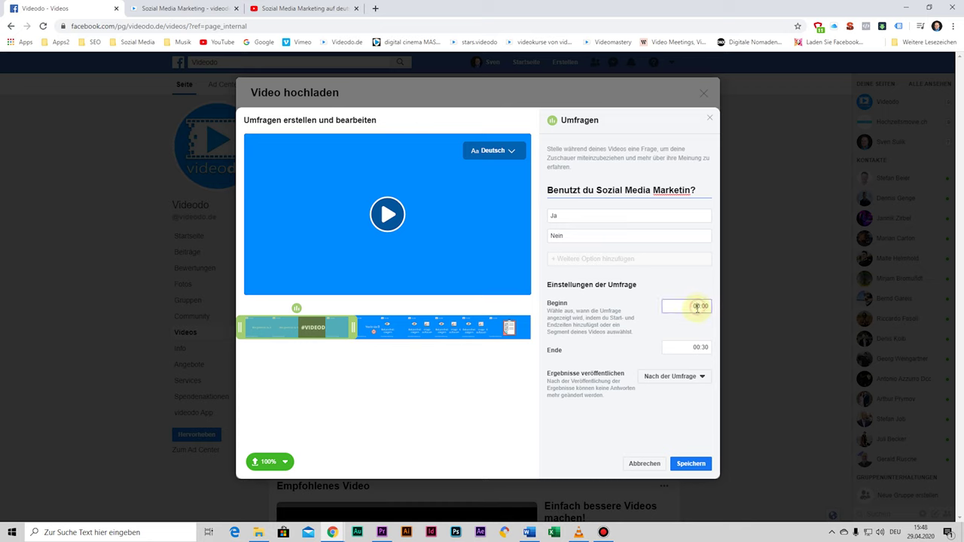
drag(323, 328, 552, 334)
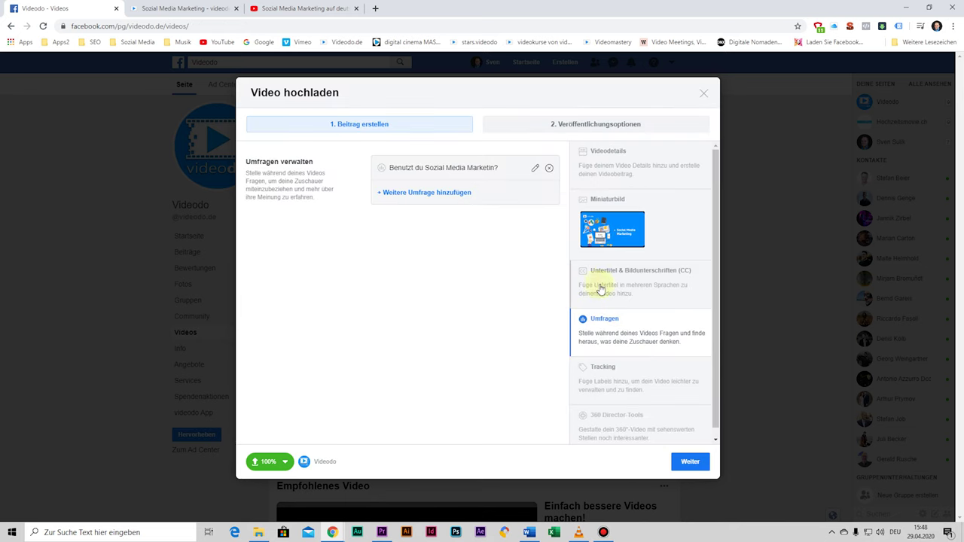
Step: Add the existing custom labels videodo and Tipps to the video's tracking settings
click(606, 281)
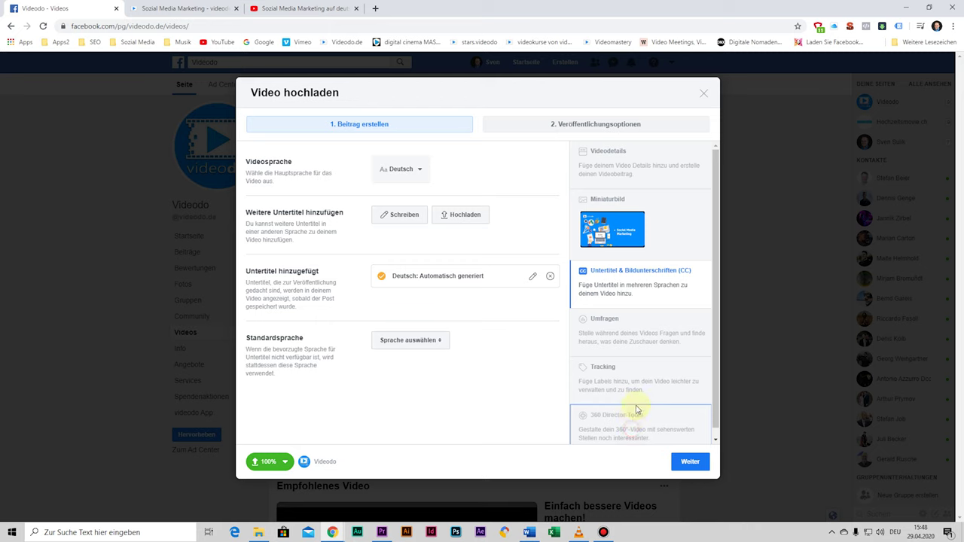
scroll(636, 400, down, 1)
click(625, 362)
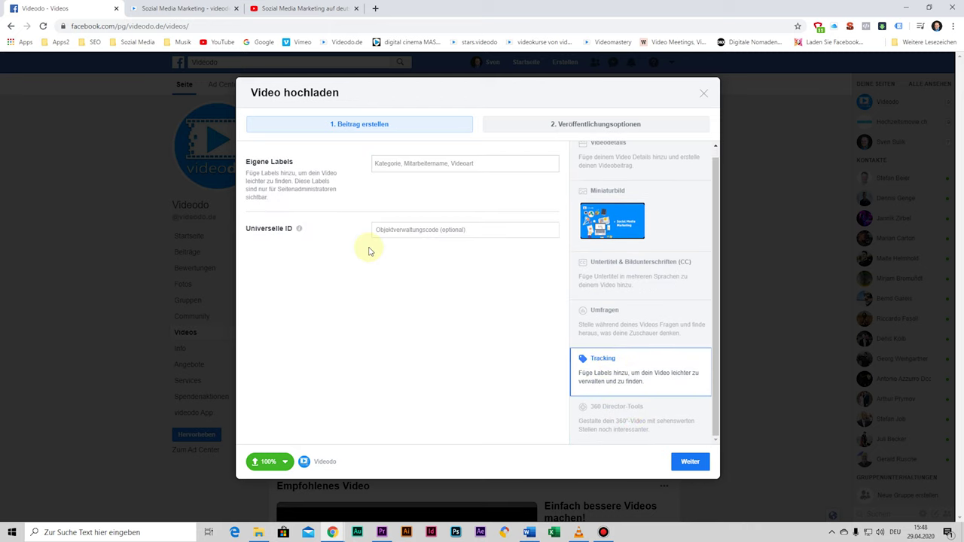
click(384, 163)
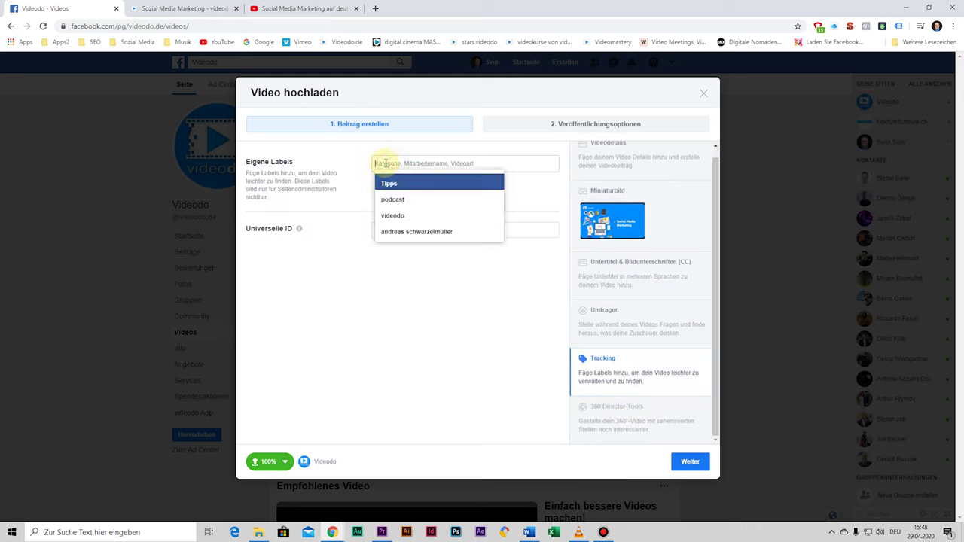
click(395, 215)
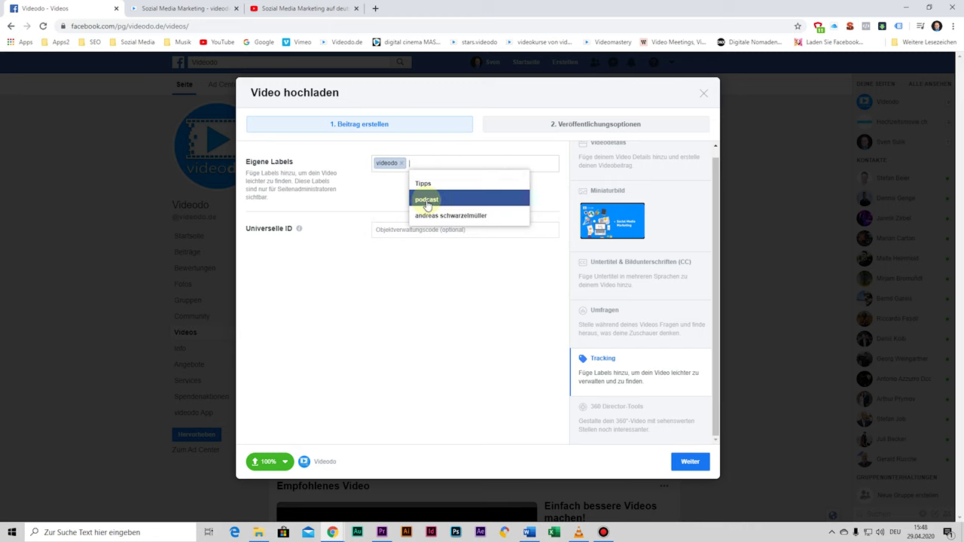
click(423, 183)
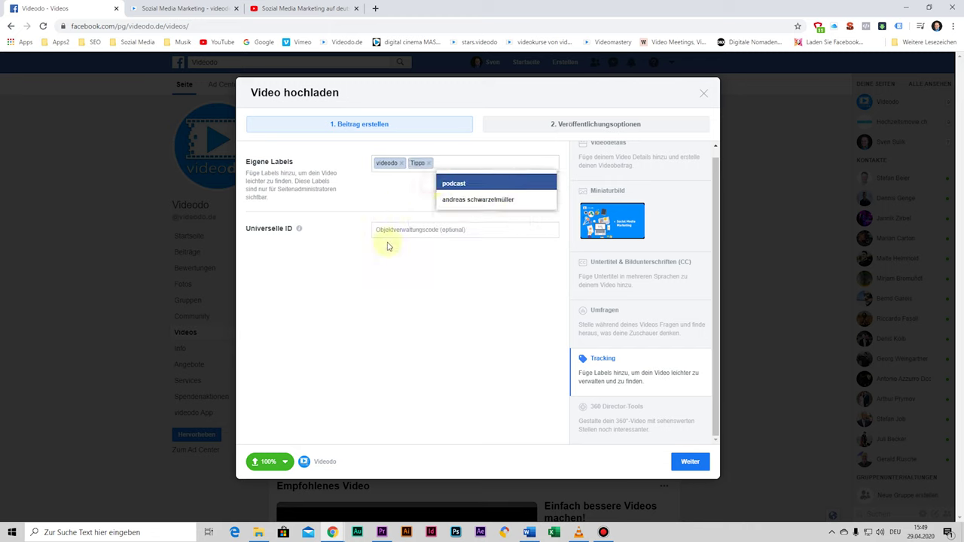
click(412, 284)
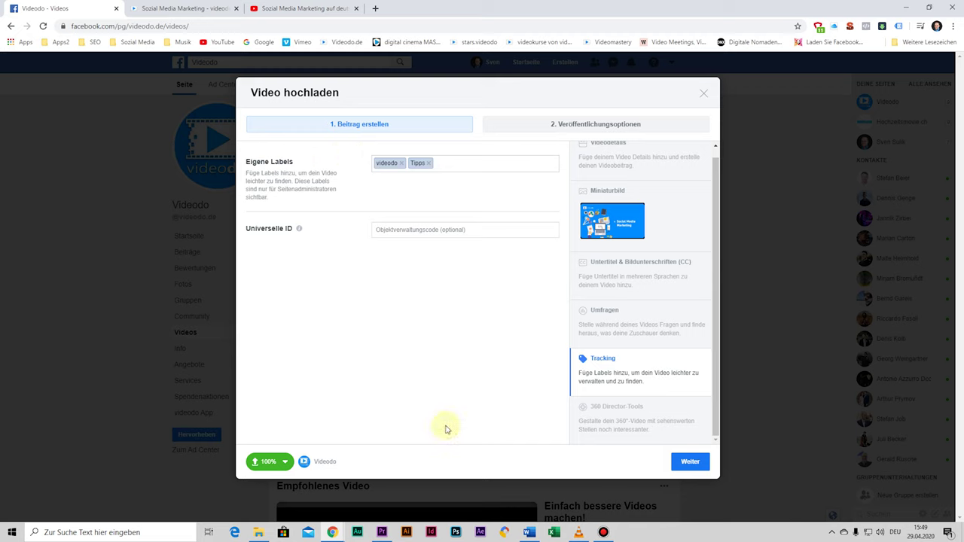
Step: Continue to the publishing options, review them with Videobeitrag and Jetzt veröffentlichen kept selected, and publish the video
click(692, 466)
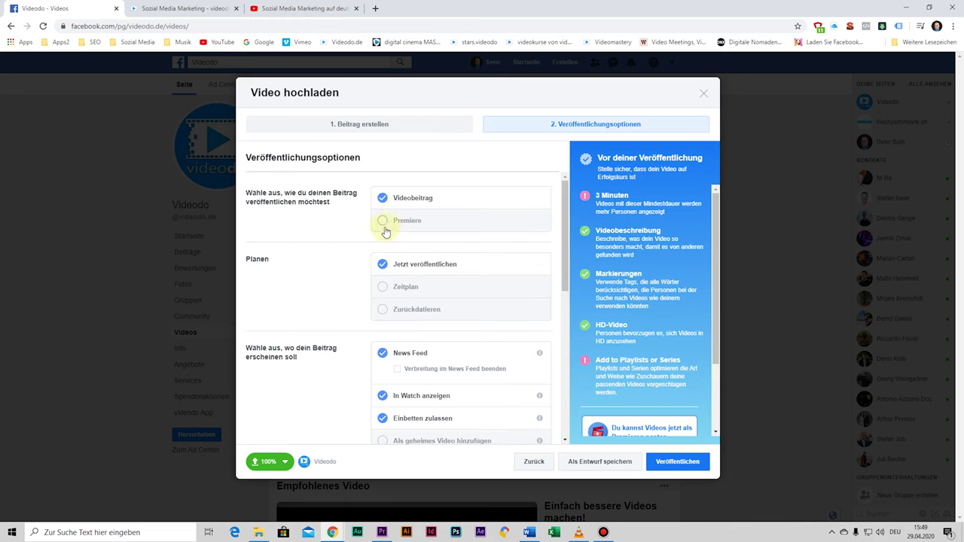
scroll(414, 344, down, 1)
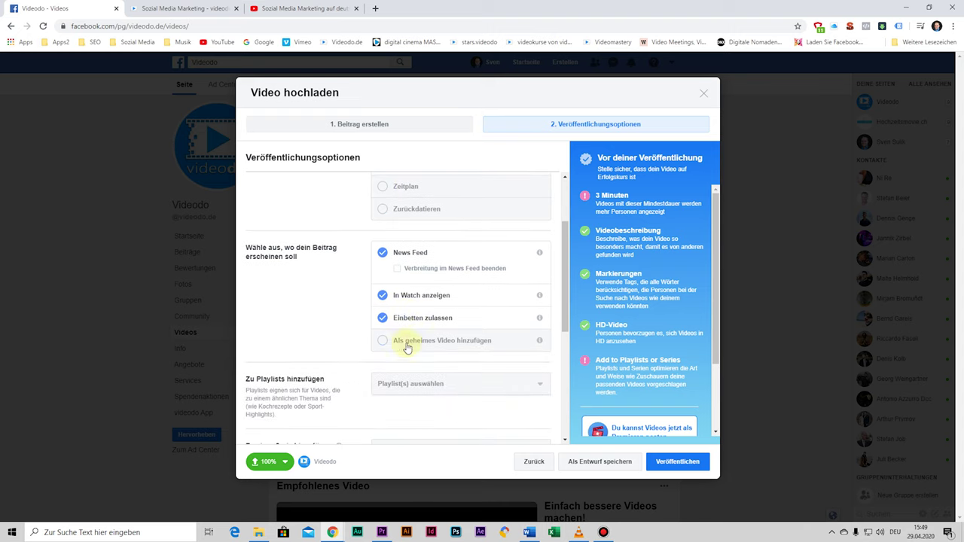
scroll(387, 340, down, 3)
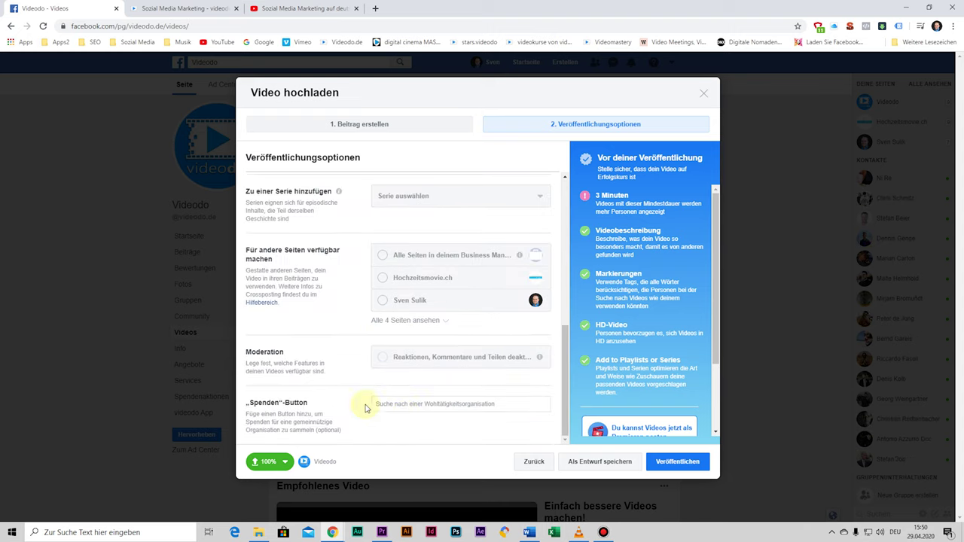
scroll(682, 338, down, 3)
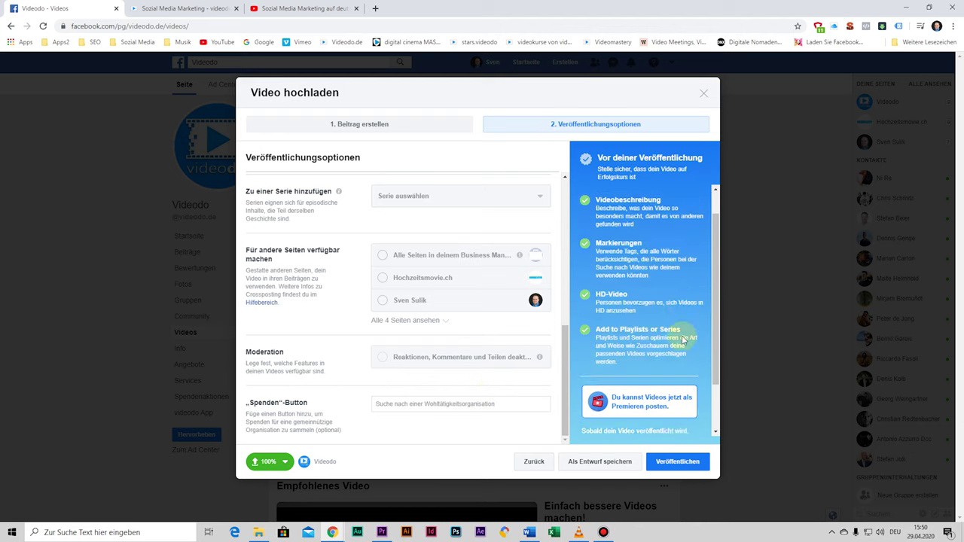
click(676, 463)
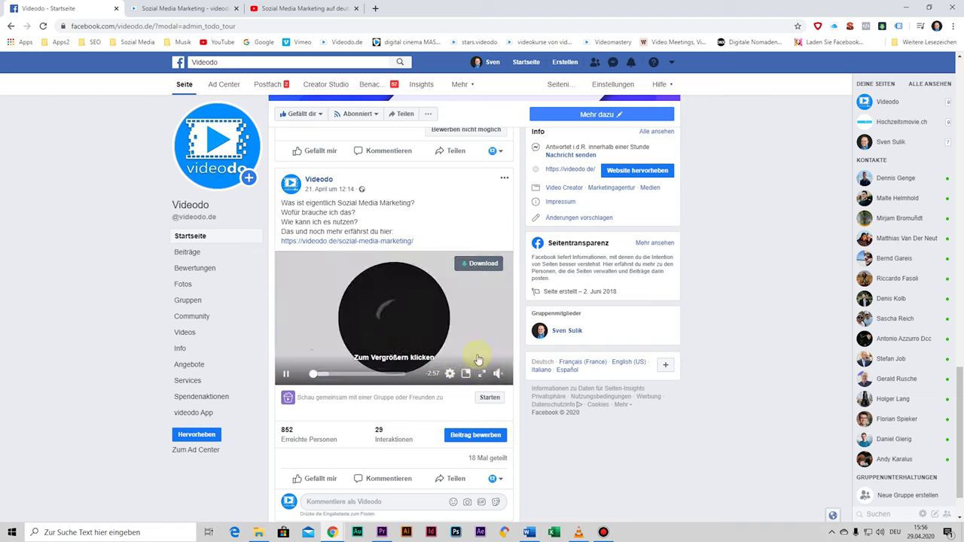
Step: Check the video's sound control in the Sozial Media Marketing post of 21 April and examine its text, playback and interaction figures
click(500, 374)
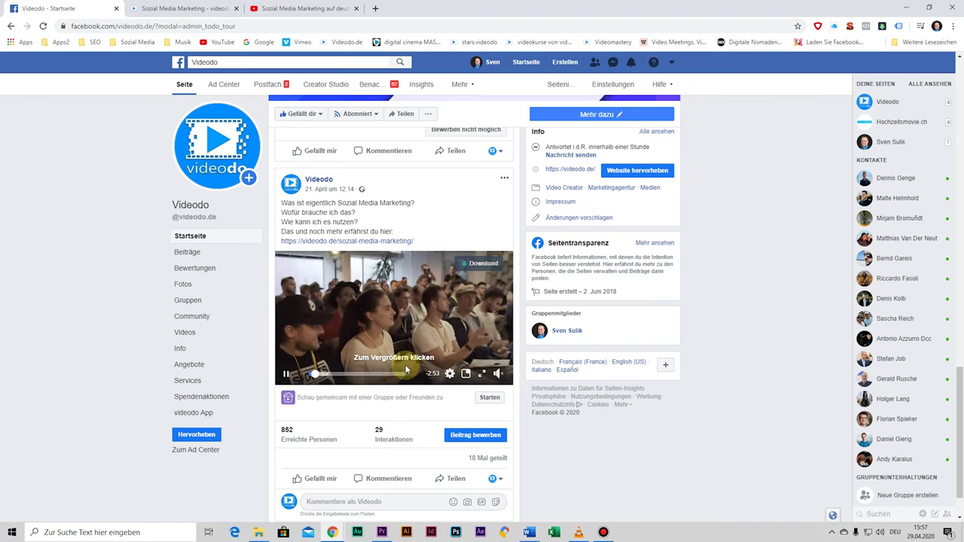
click(501, 374)
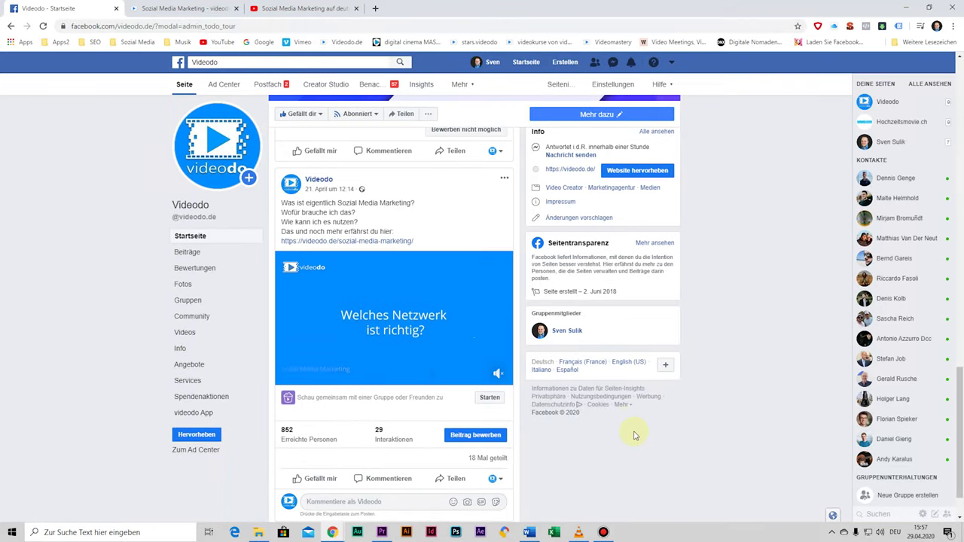
scroll(565, 406, up, 1)
scroll(510, 384, down, 1)
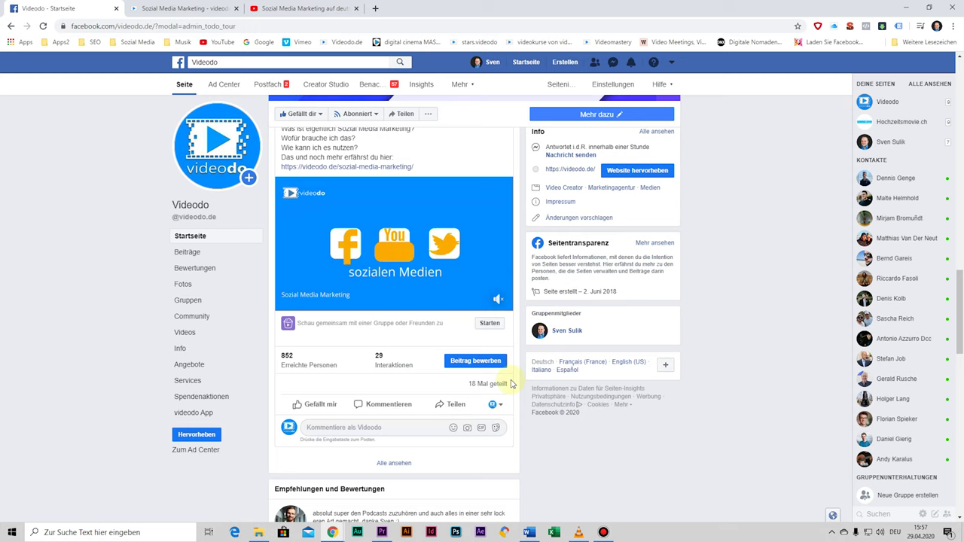
scroll(501, 367, up, 2)
scroll(501, 367, up, 2)
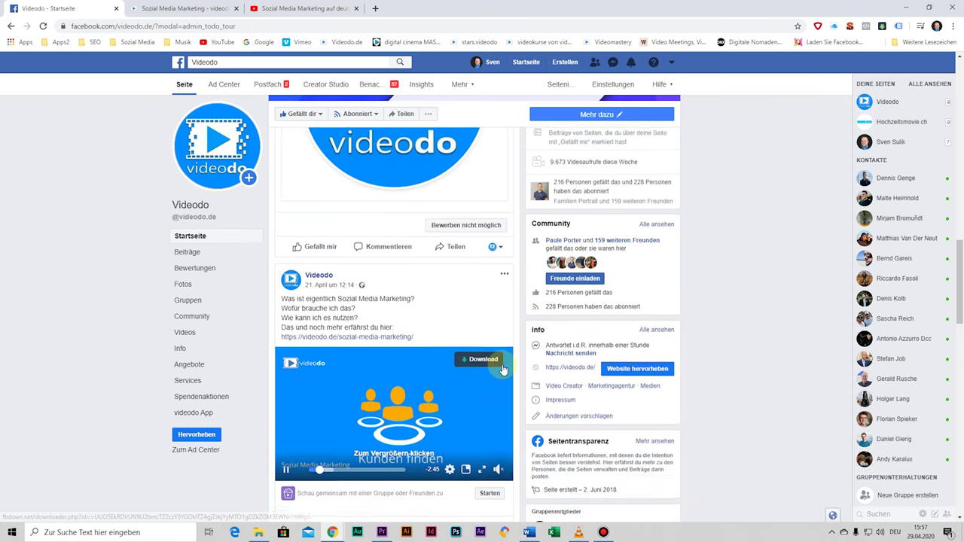
scroll(457, 349, down, 3)
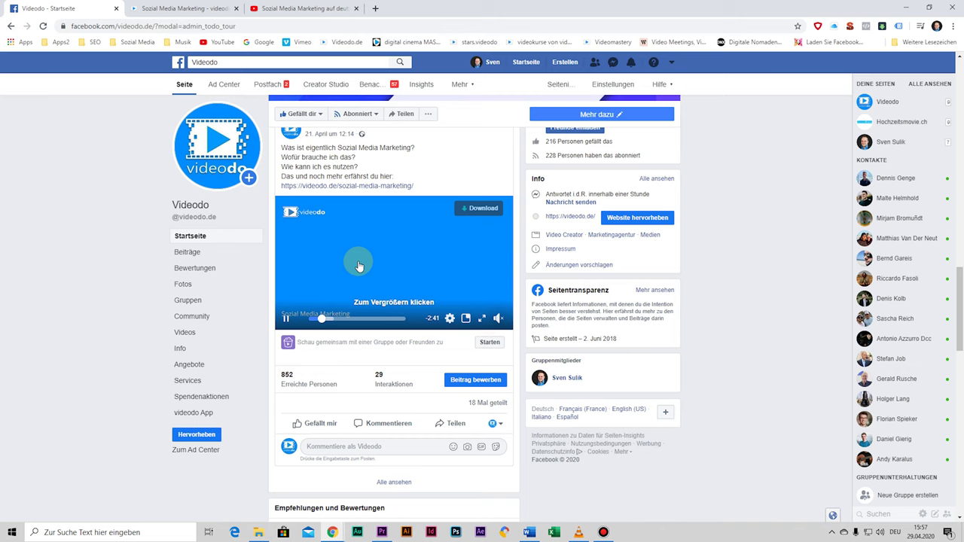
scroll(373, 376, up, 1)
scroll(335, 375, down, 2)
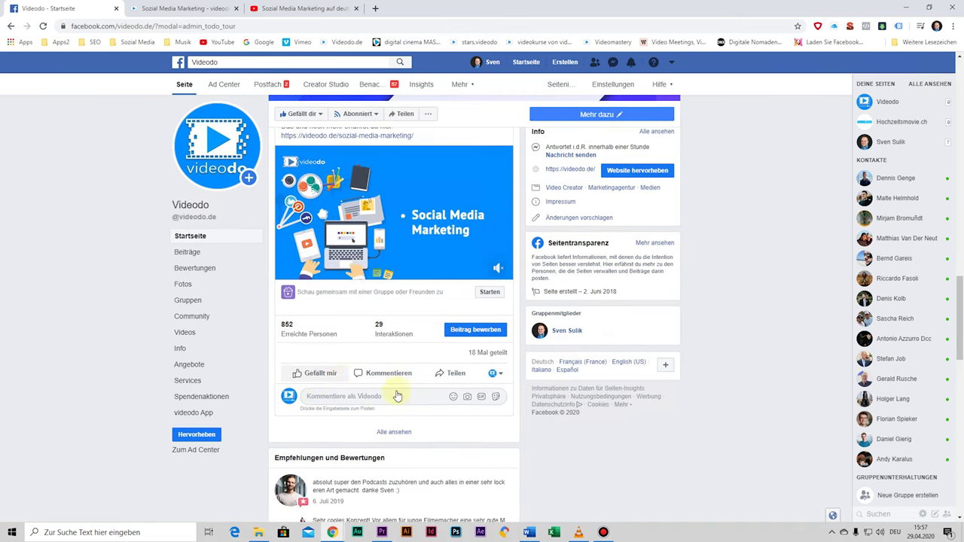
scroll(387, 353, up, 2)
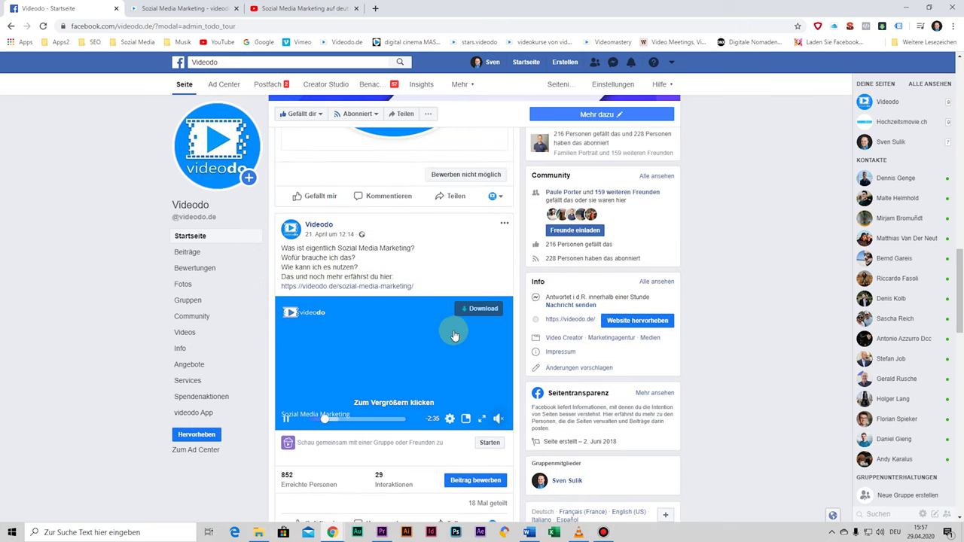
scroll(387, 335, down, 2)
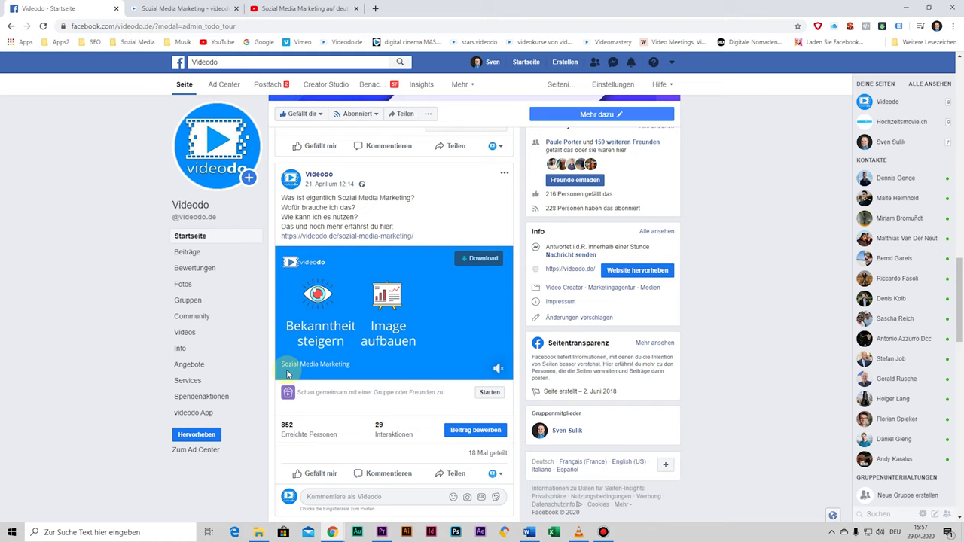
Step: Pause the video in the Sozial Media Marketing post, resume it briefly to check playback, and pause it again
click(288, 369)
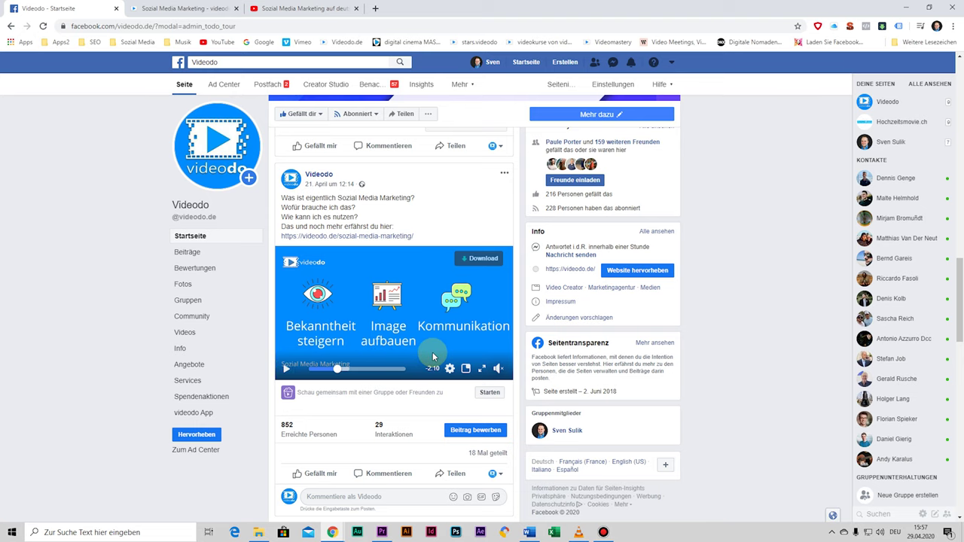
scroll(433, 356, up, 1)
click(289, 422)
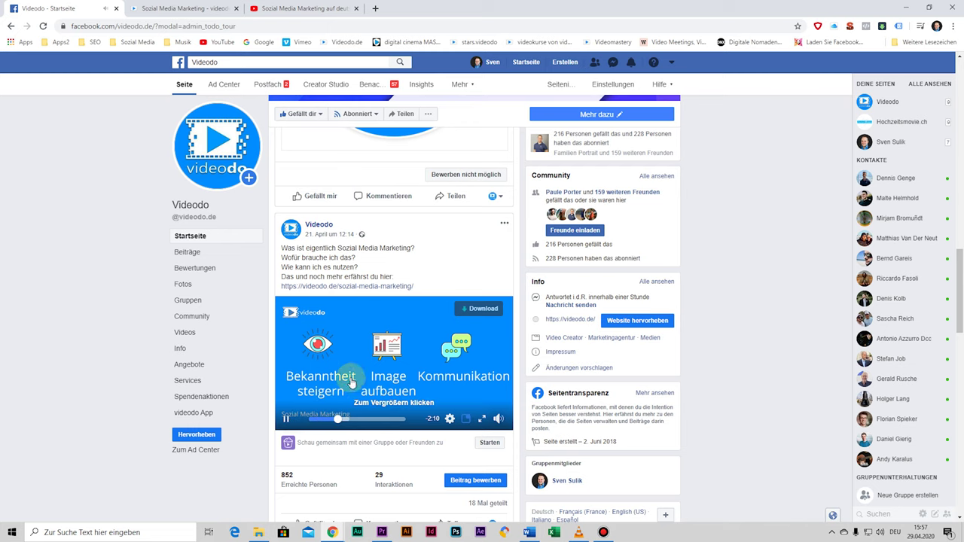
click(287, 420)
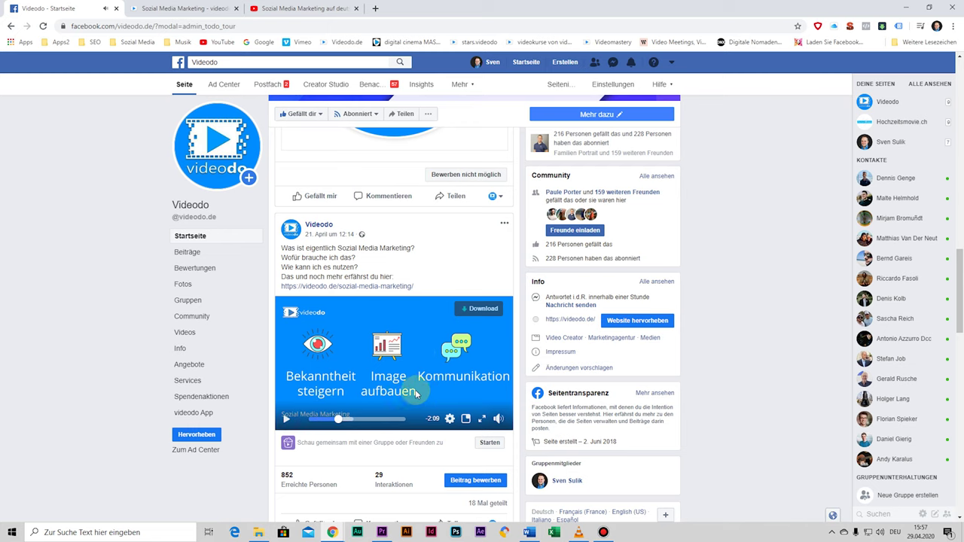
Step: Examine the Sozial Media Marketing post and its surrounding posts once more, continuing up to the Videodo page's cover image
scroll(429, 363, up, 1)
scroll(429, 364, up, 3)
scroll(430, 365, down, 3)
scroll(360, 410, down, 1)
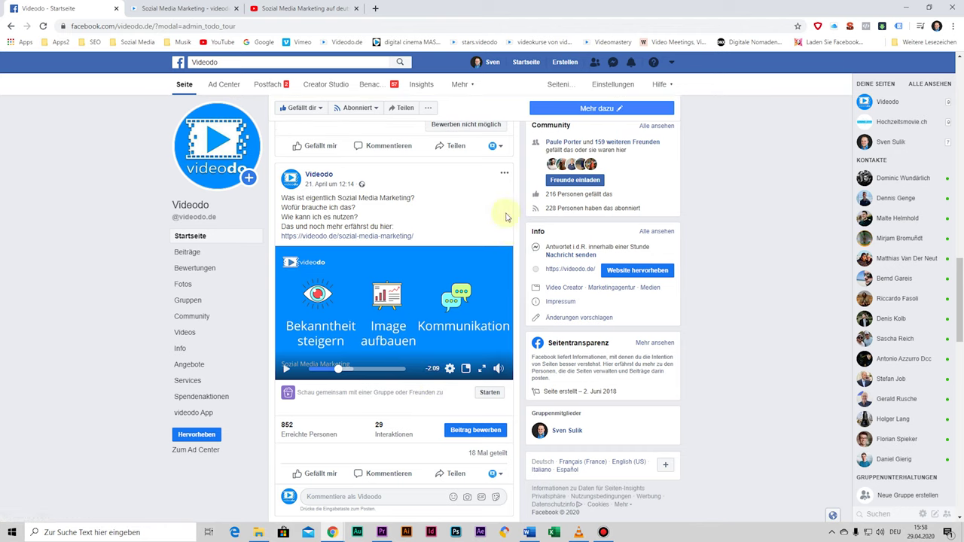
scroll(485, 361, down, 1)
scroll(488, 364, up, 3)
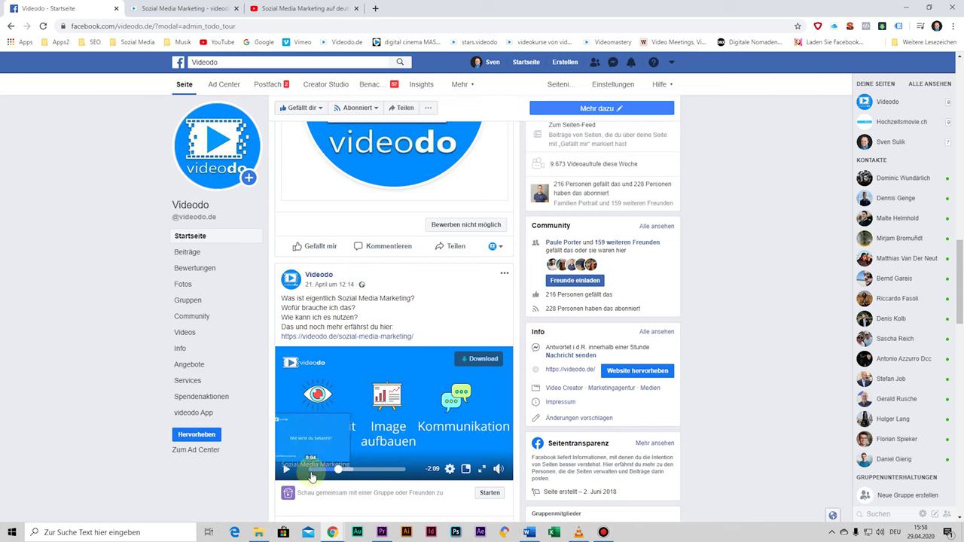
scroll(365, 343, up, 2)
scroll(365, 343, up, 4)
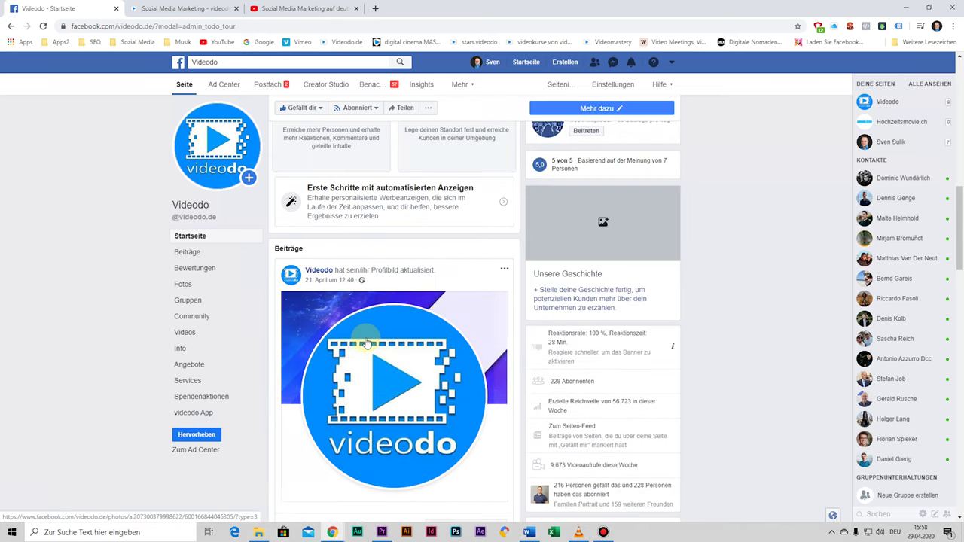
scroll(459, 384, up, 5)
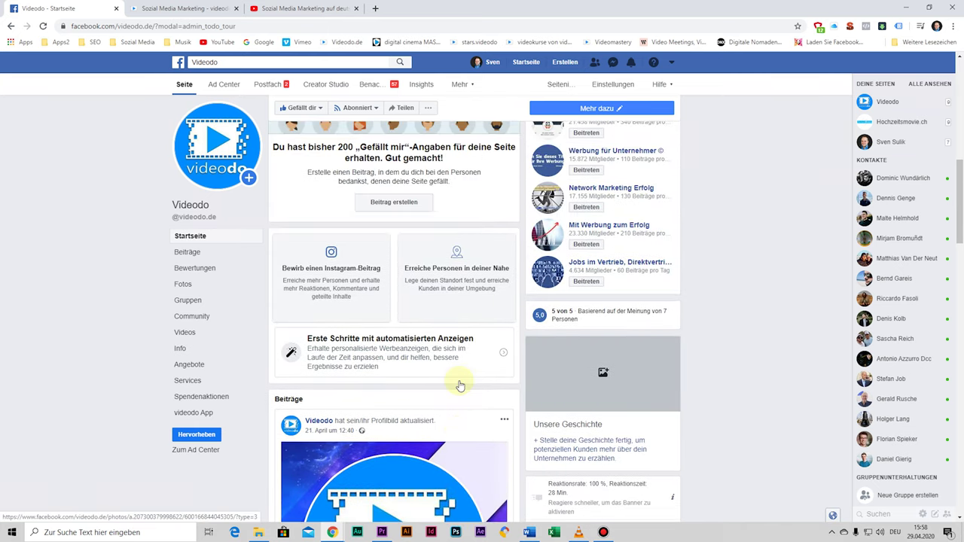
scroll(452, 373, up, 6)
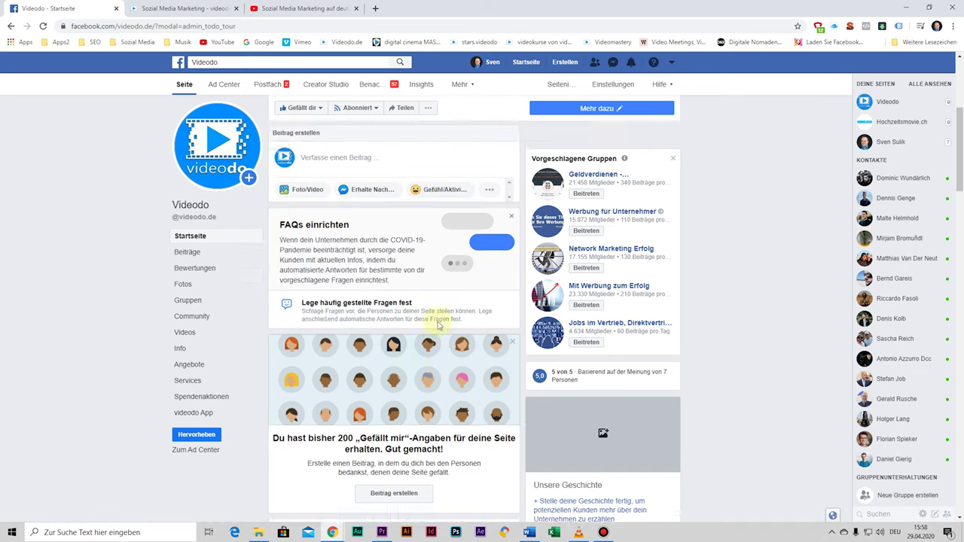
scroll(420, 306, up, 3)
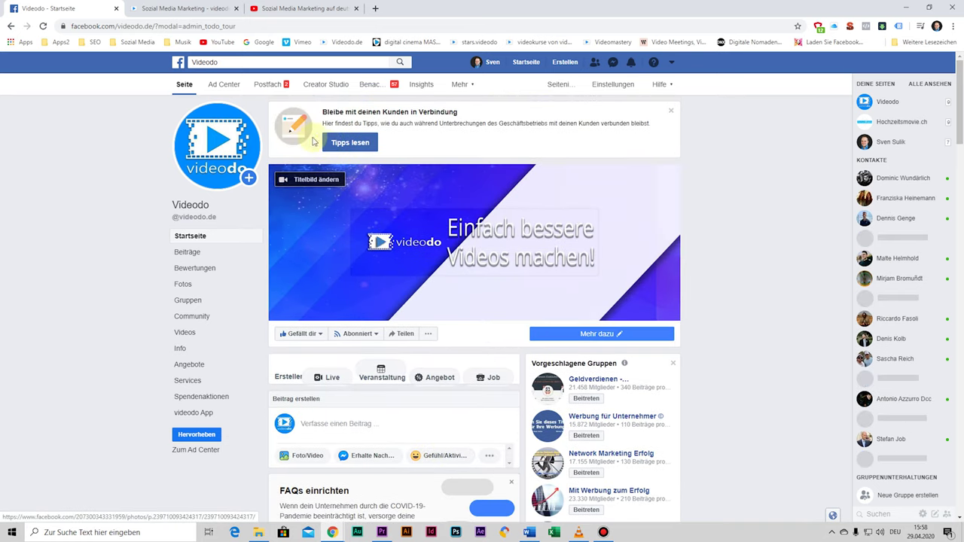
Step: Visit the personal profile and the Facebook news feed, and switch to the YouTube video "Sozial Media Marketing auf deutsch"
click(492, 65)
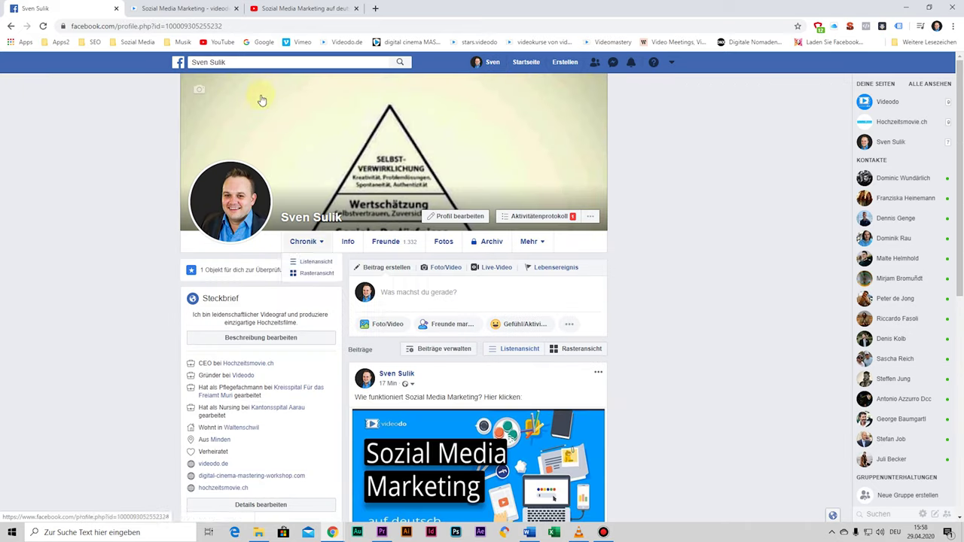
click(178, 62)
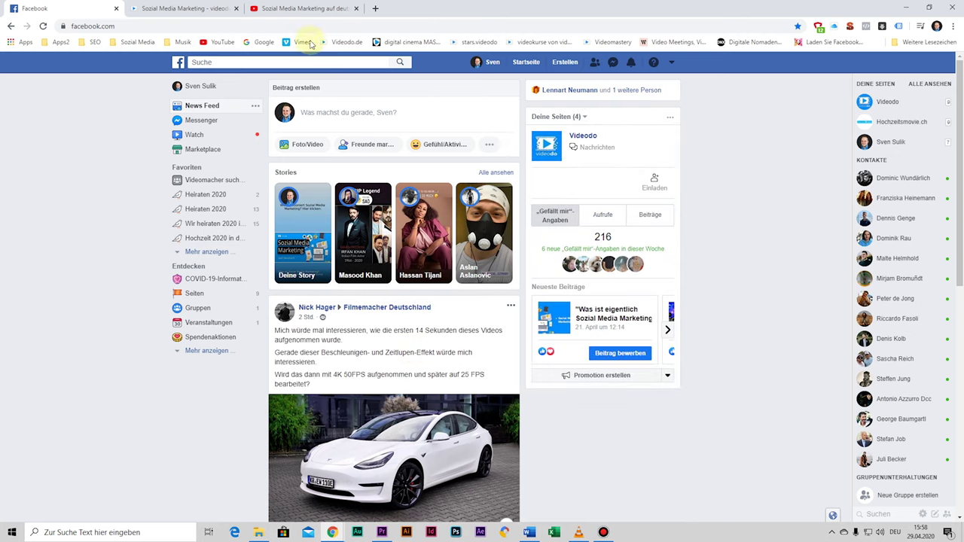
click(304, 10)
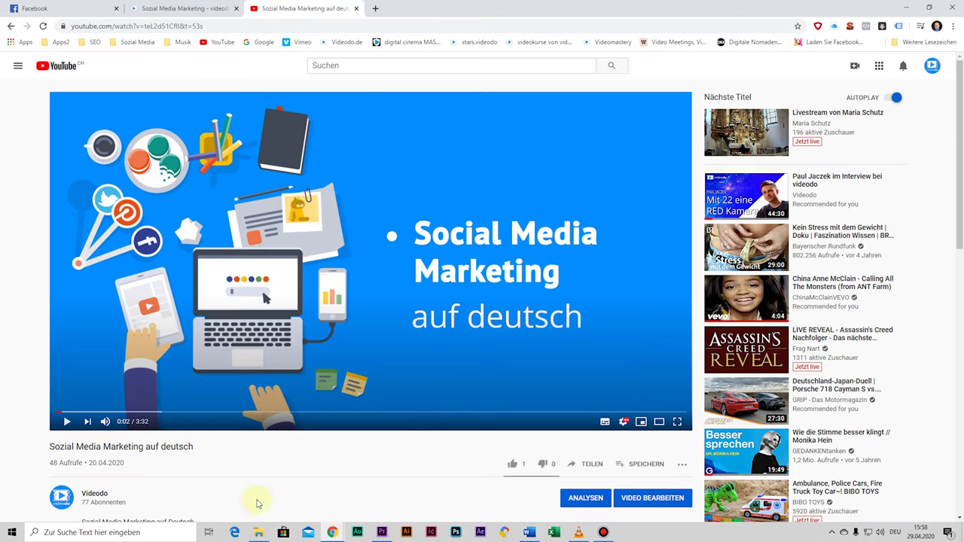
click(30, 9)
click(305, 10)
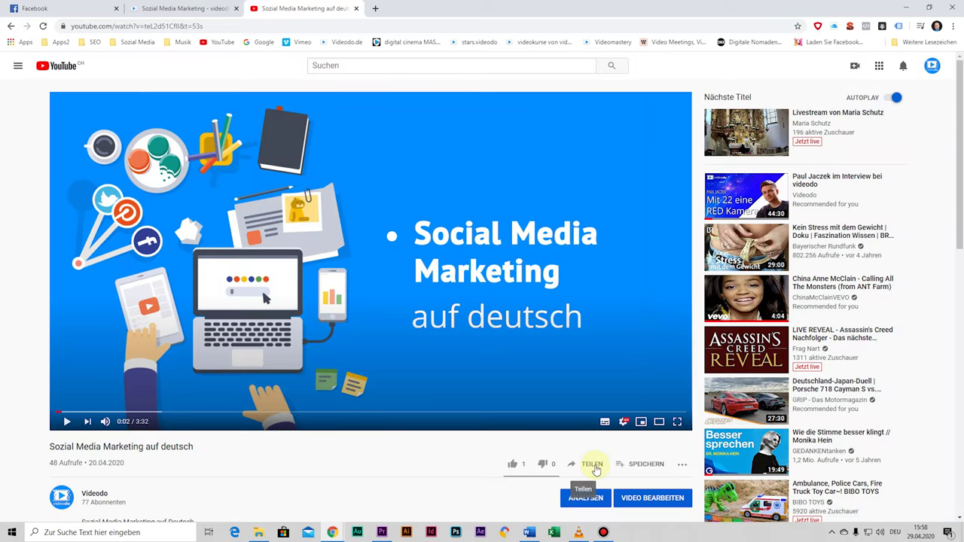